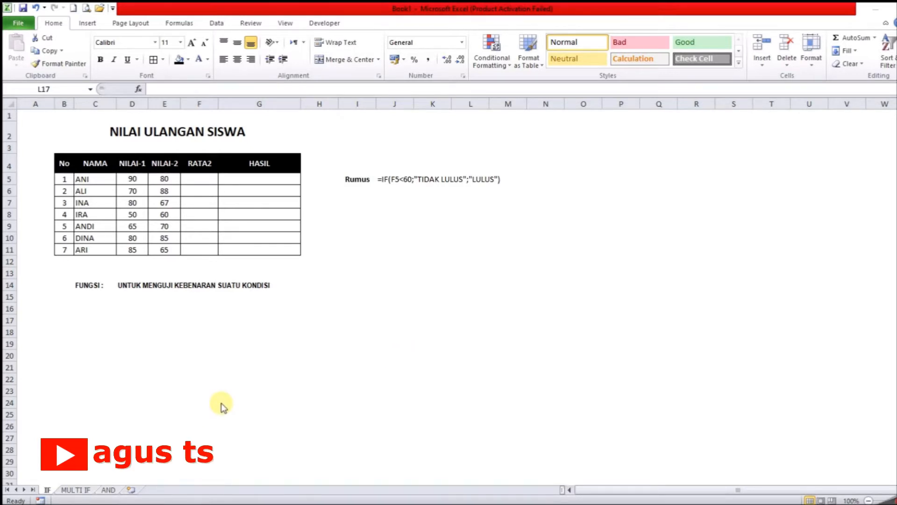
Step: Look through the MULTI IF and AND sheets, and return to the IF sheet
click(71, 490)
click(77, 490)
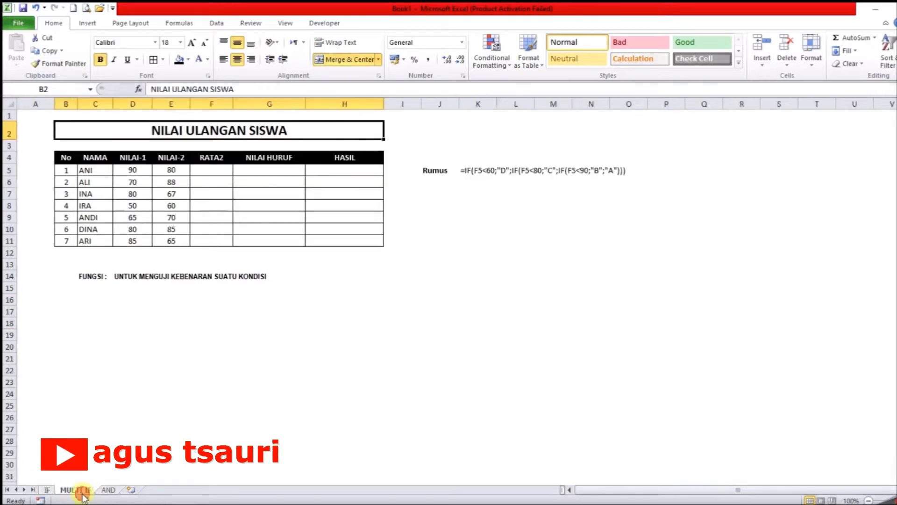
click(108, 490)
click(48, 489)
click(152, 414)
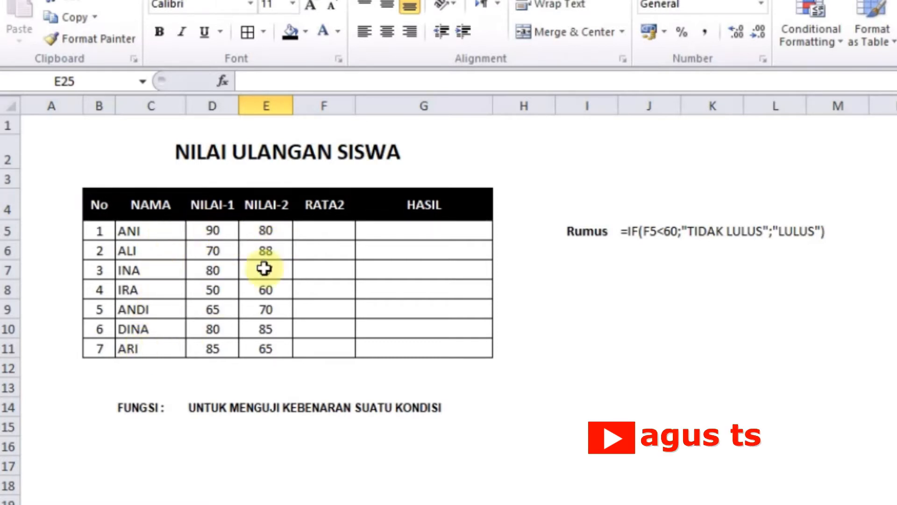
click(323, 235)
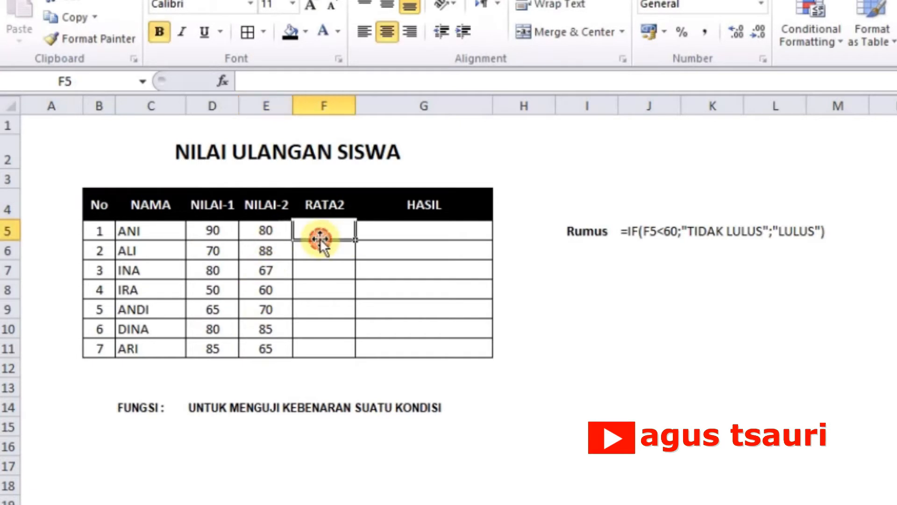
click(422, 380)
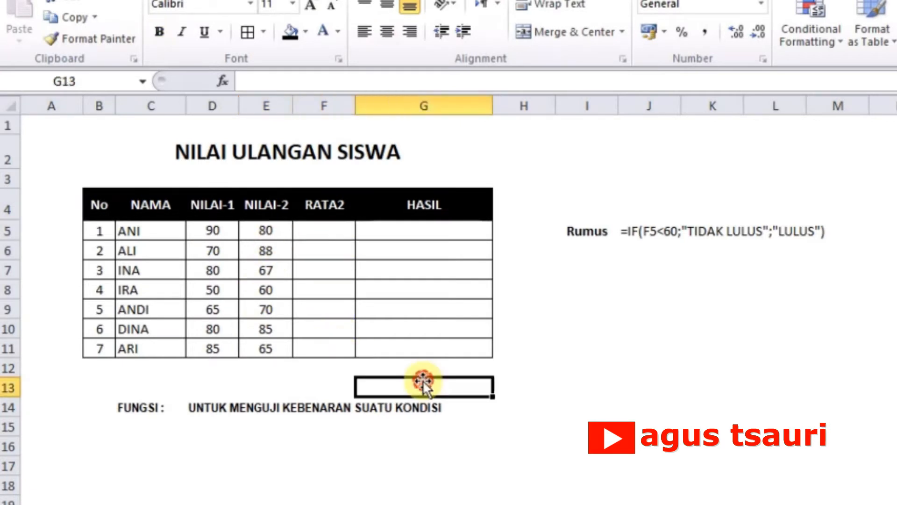
click(326, 235)
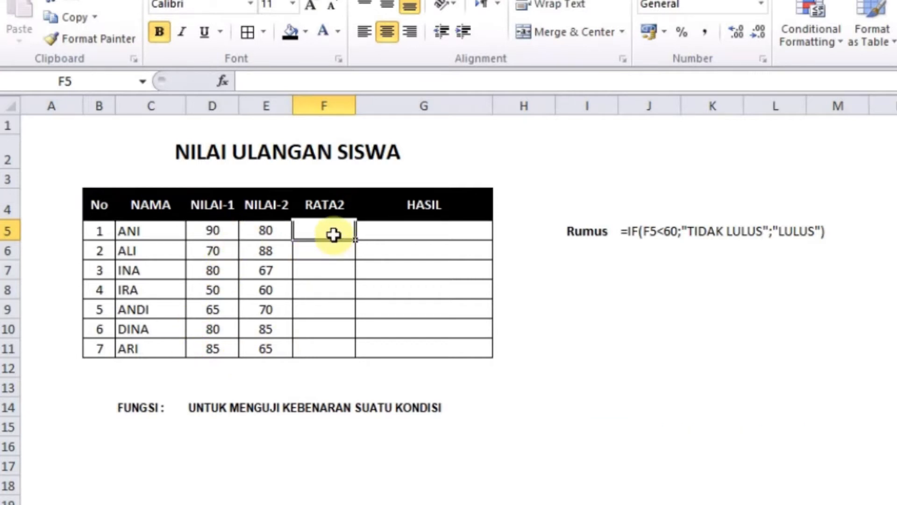
click(385, 385)
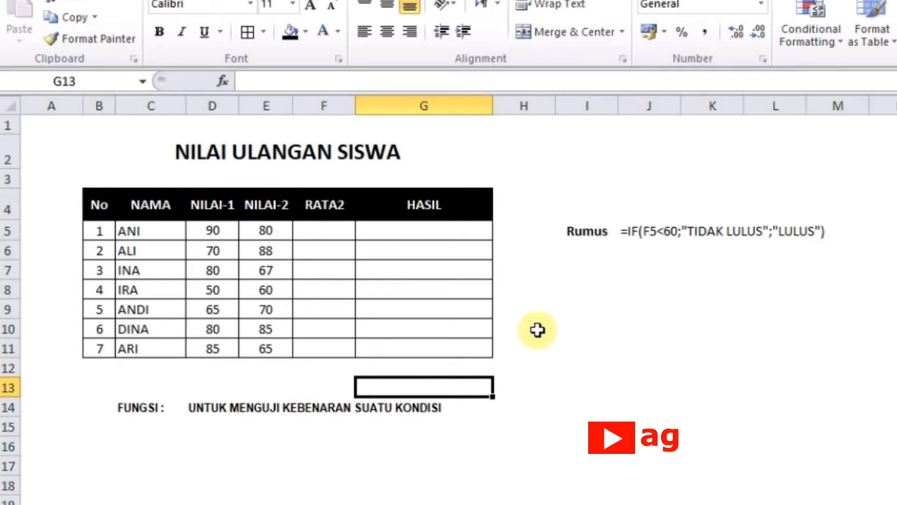
Step: Enter a formula in F5 that averages the NILAI-1 and NILAI-2 scores in D5:E5
click(329, 236)
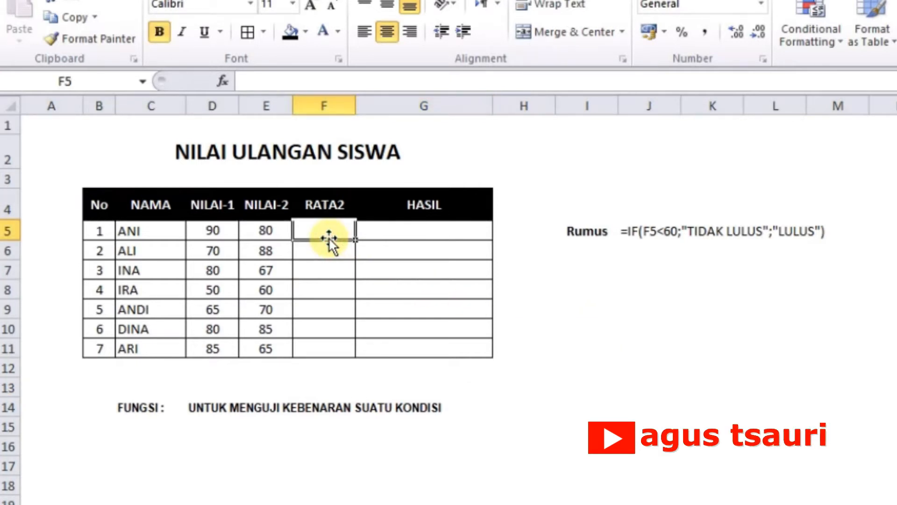
text(=)
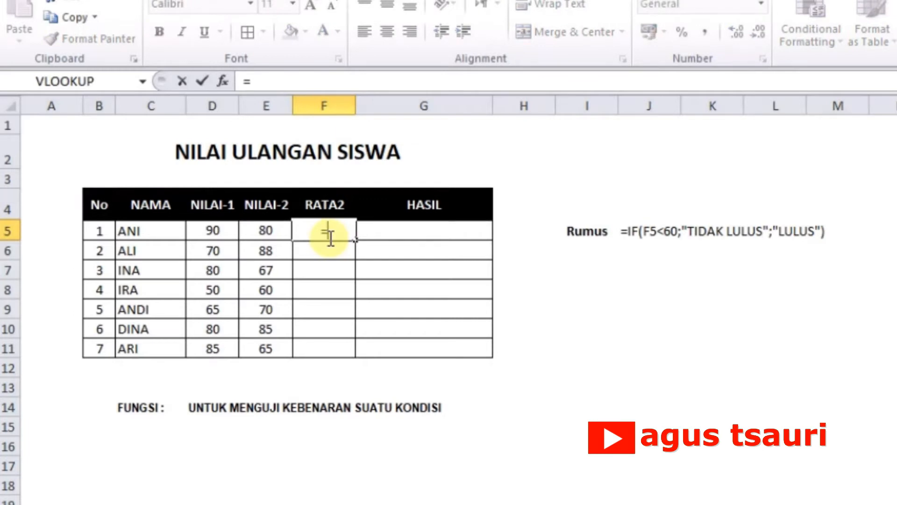
text(average)
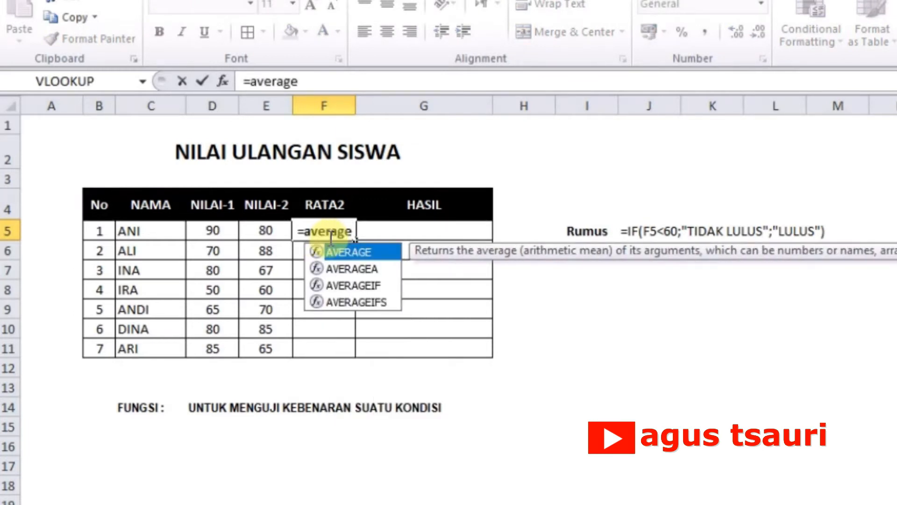
text(()
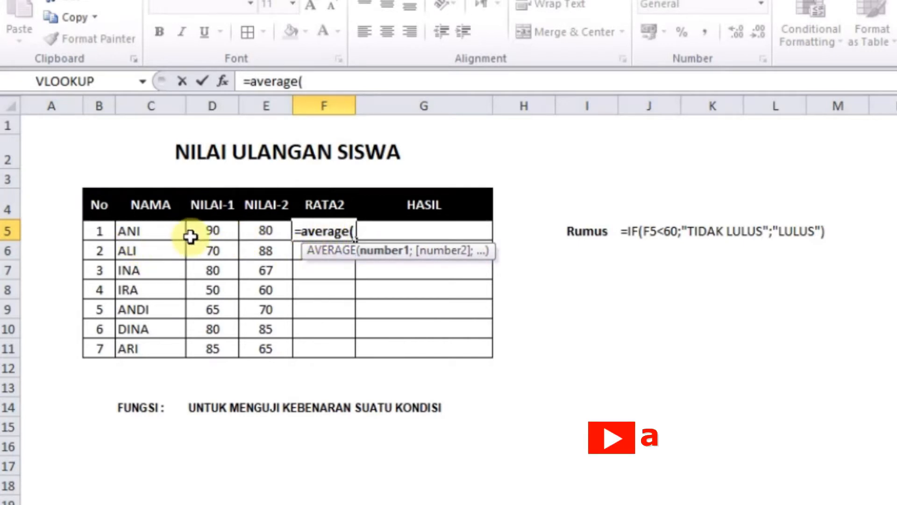
drag(210, 230, 251, 229)
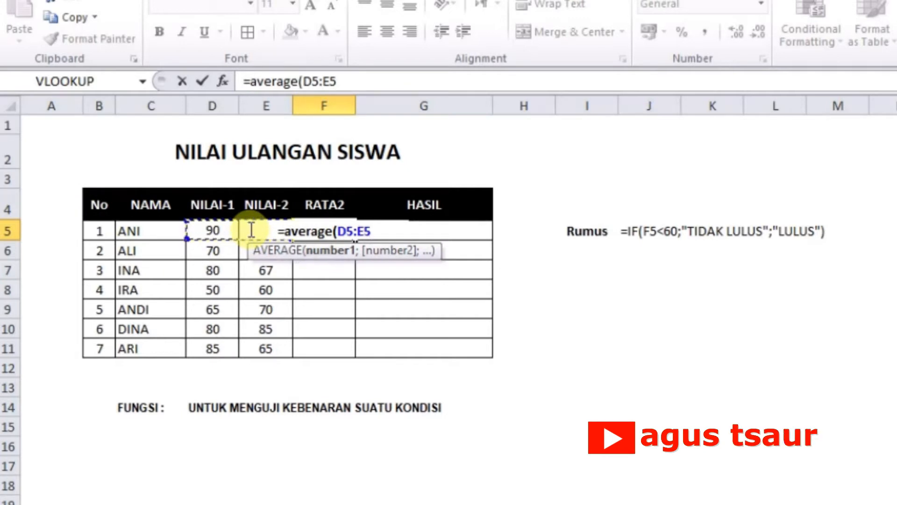
key(Return)
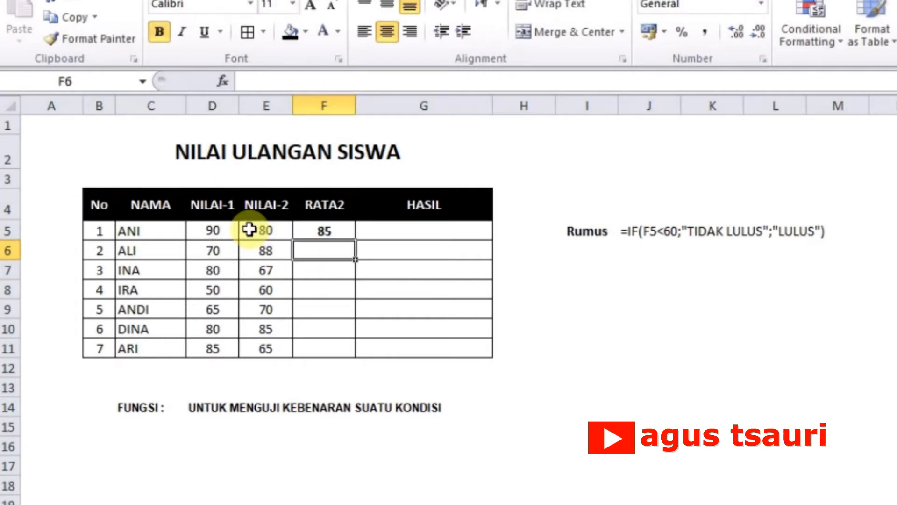
Step: Fill the average formula from F5 down to F11 for the remaining students
click(336, 230)
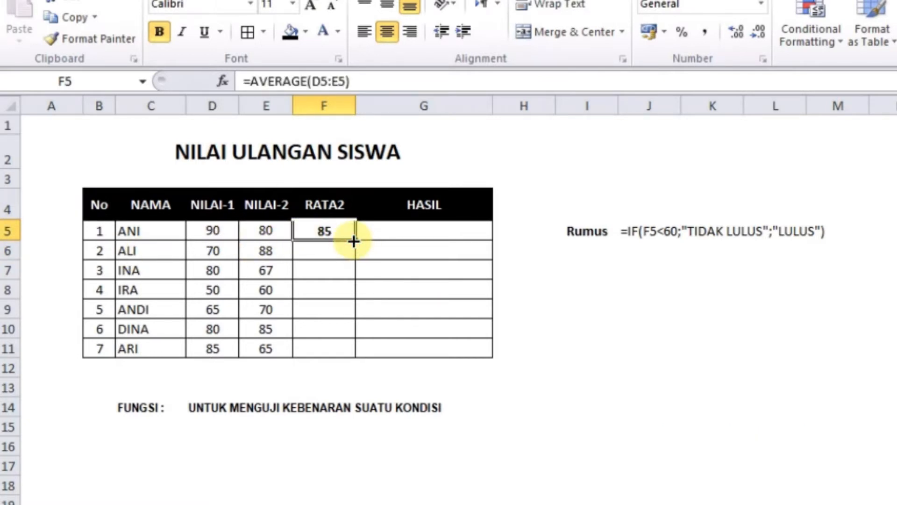
drag(354, 241, 345, 351)
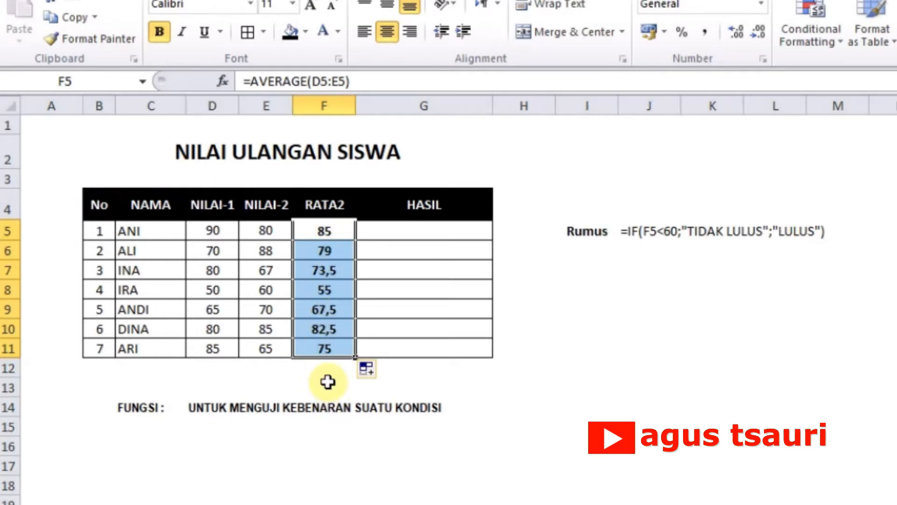
click(327, 382)
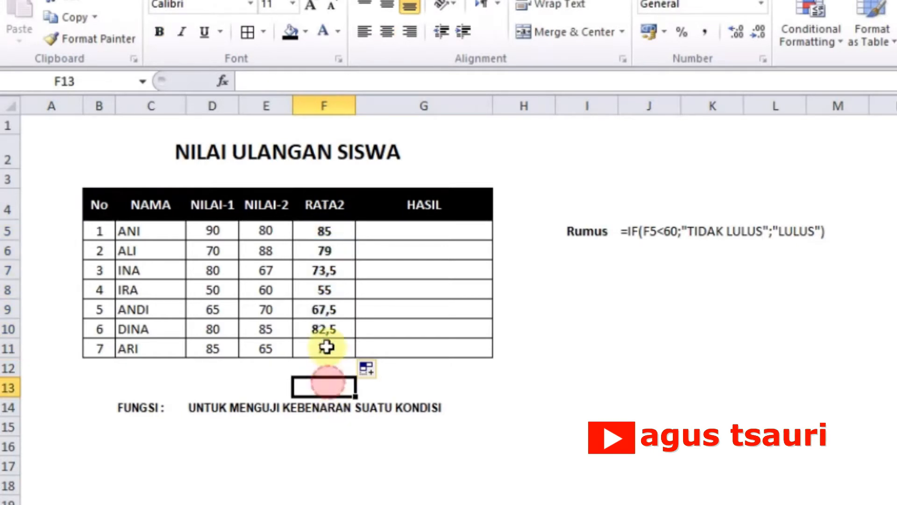
click(431, 235)
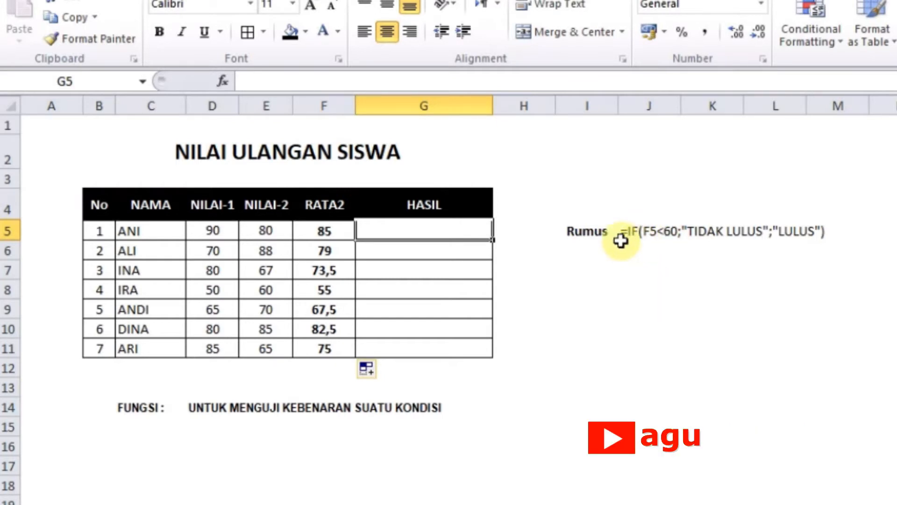
click(336, 230)
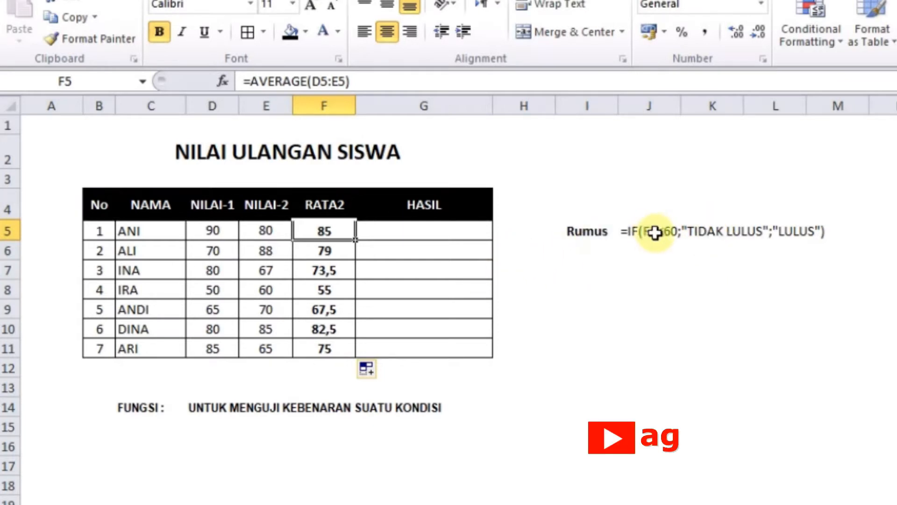
click(791, 236)
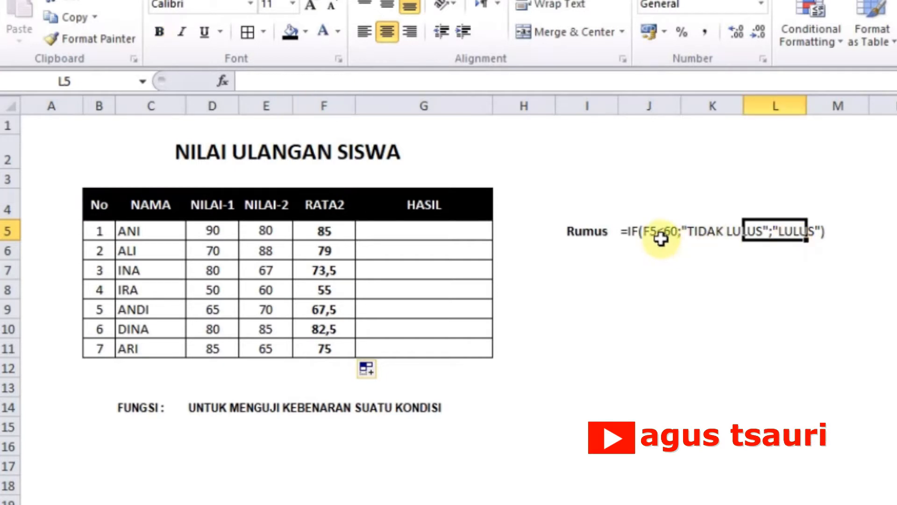
Step: Copy the sample formula text =IF(F5<60;"TIDAK LULUS";"LULUS") from J5 and enter it as the formula in G5
click(636, 234)
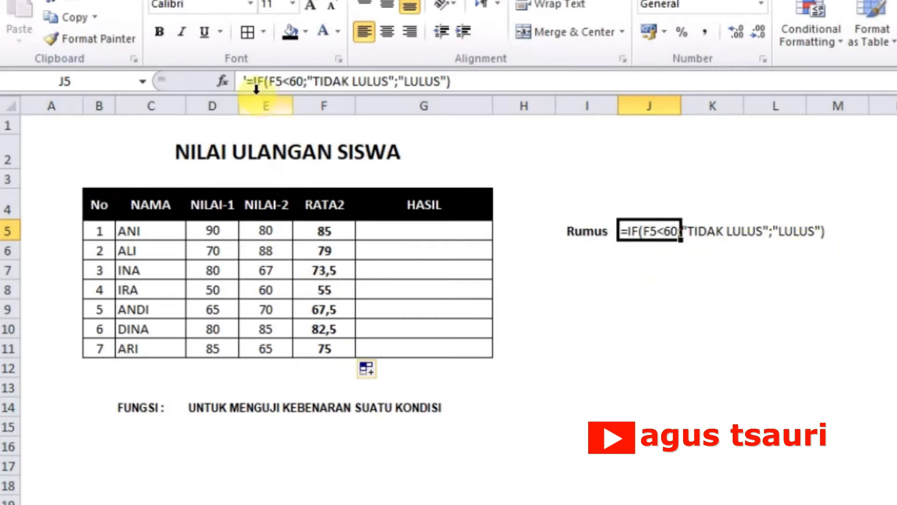
drag(246, 82, 450, 101)
key(ctrl+c)
key(Return)
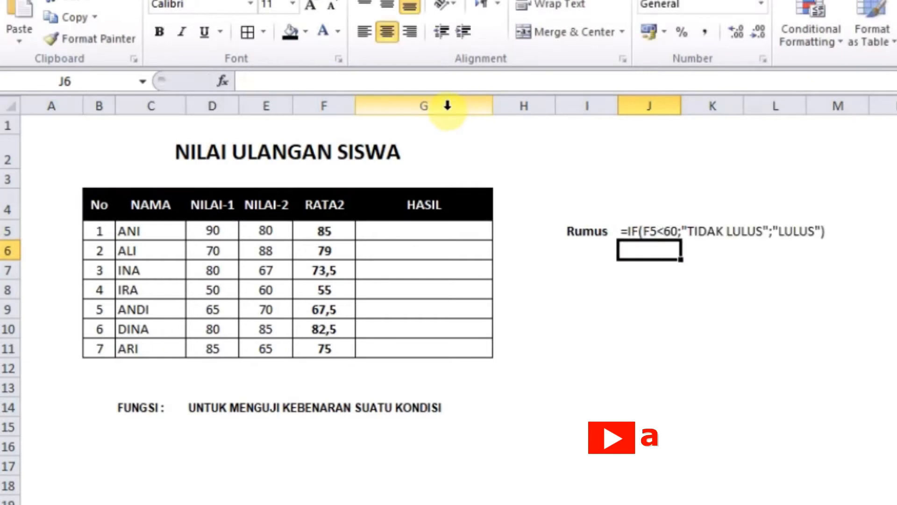
click(393, 228)
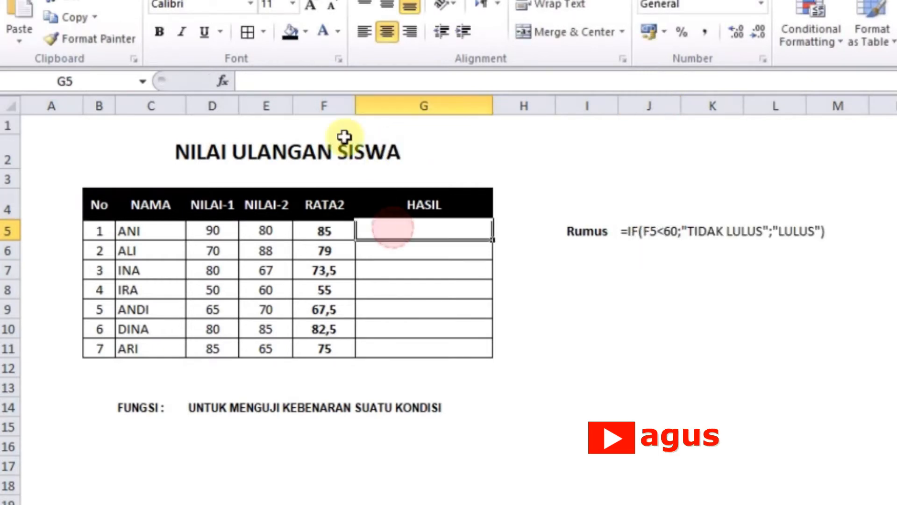
click(325, 83)
key(ctrl+v)
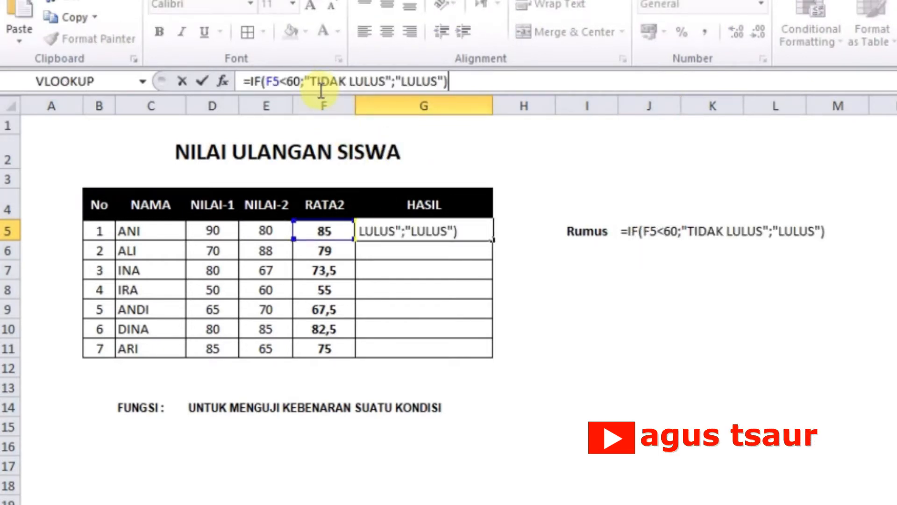
key(Return)
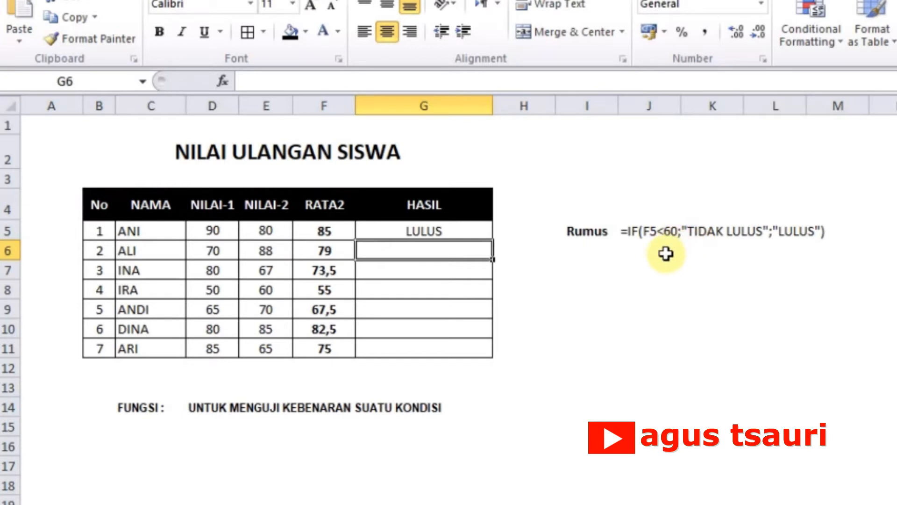
Step: Fill the IF formula from G5 down to G11 and review the formulas in G8 and G5
click(463, 235)
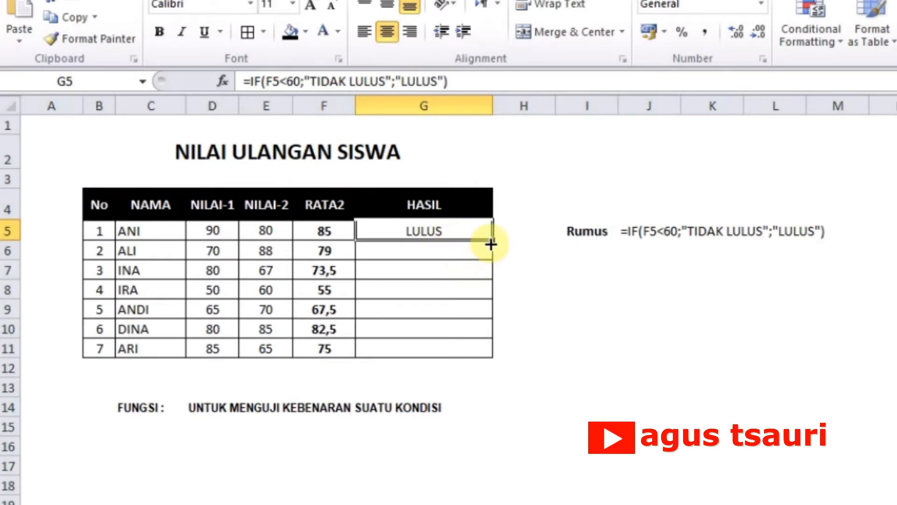
drag(493, 242, 490, 356)
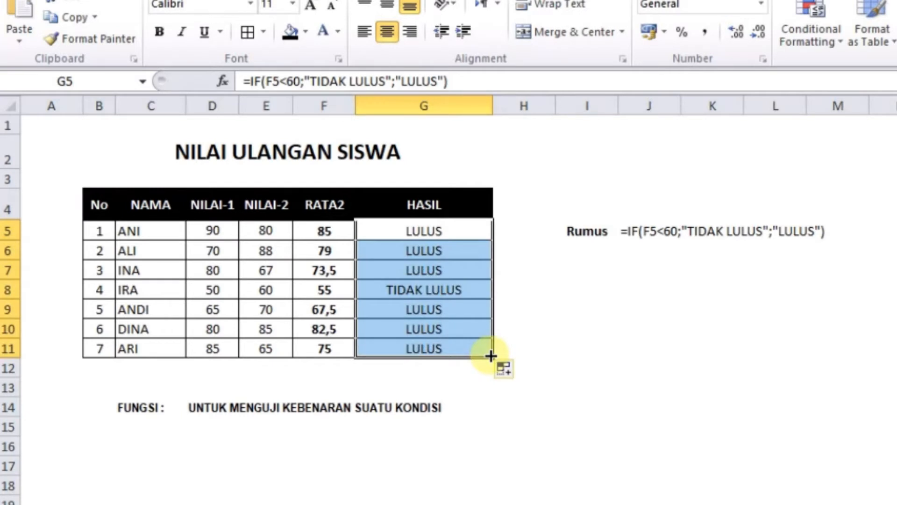
click(587, 312)
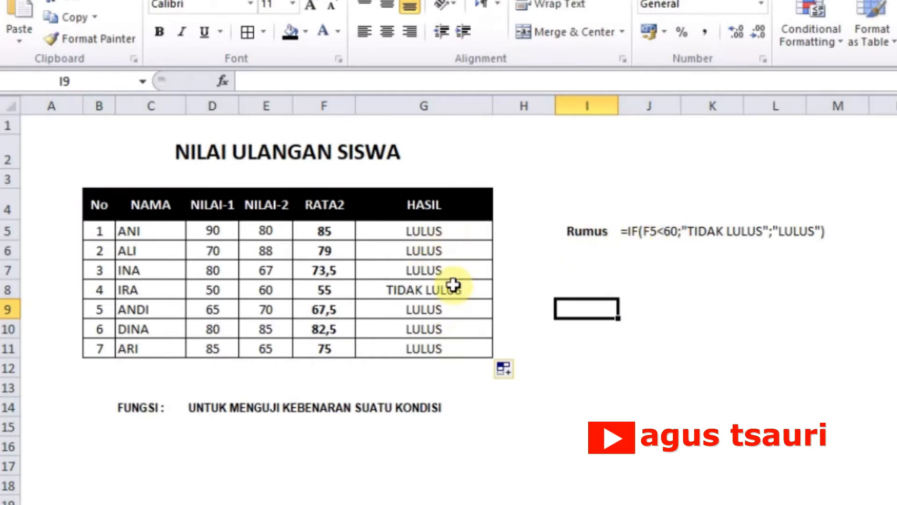
click(453, 284)
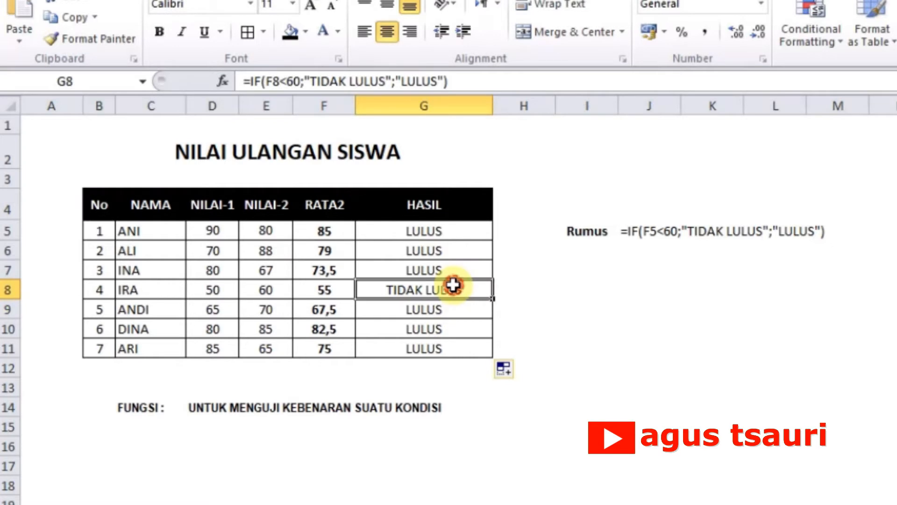
click(440, 238)
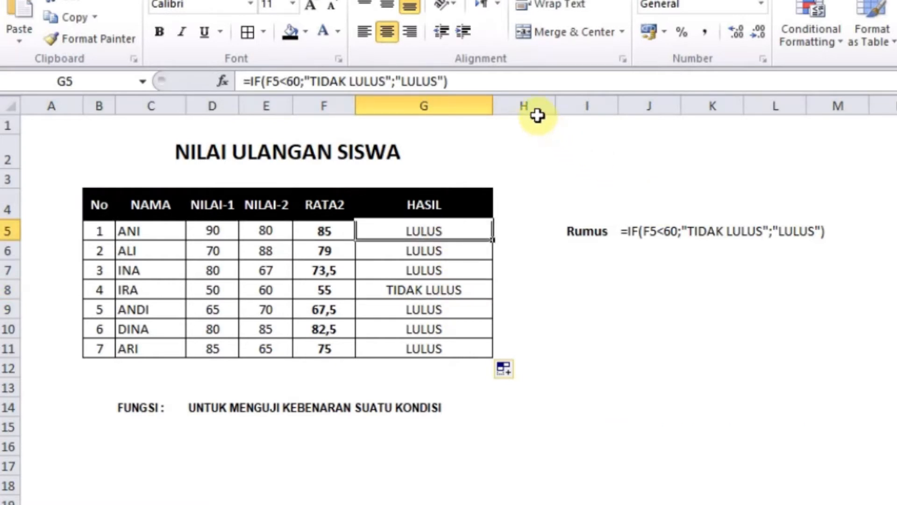
Step: Insert a new column H directly after the HASIL column and make it slightly narrower
right_click(535, 110)
click(602, 242)
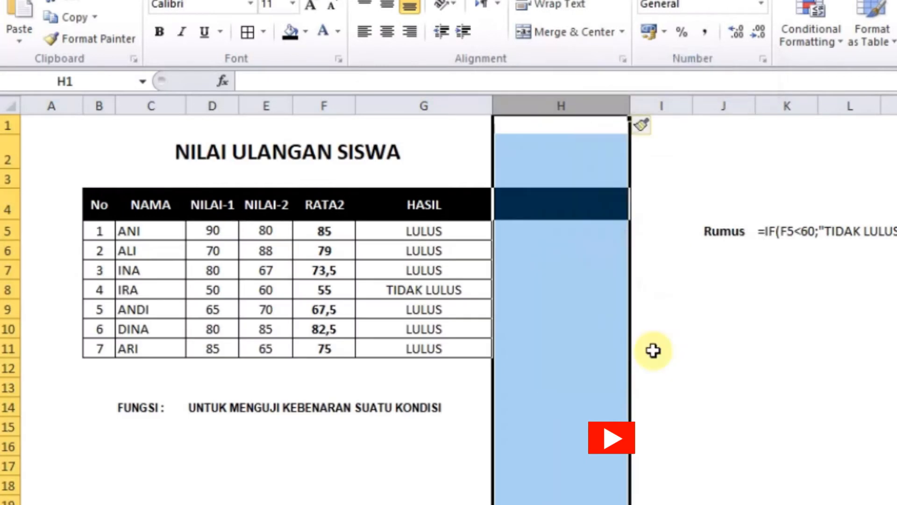
click(722, 335)
mouse_move(628, 107)
mouse_down()
mouse_move(597, 116)
mouse_move(613, 108)
mouse_up()
Step: Apply cell borders to the range H5:H11 in the new column
drag(562, 234, 560, 342)
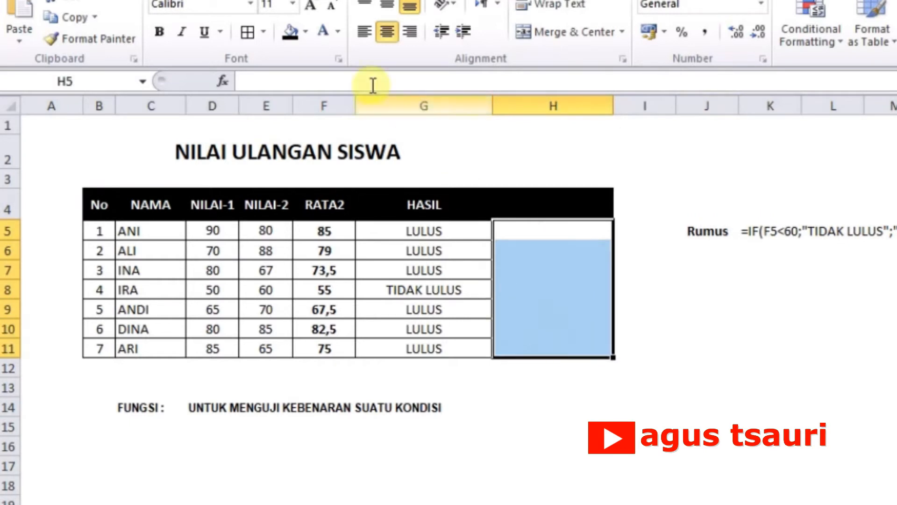
click(245, 30)
click(555, 204)
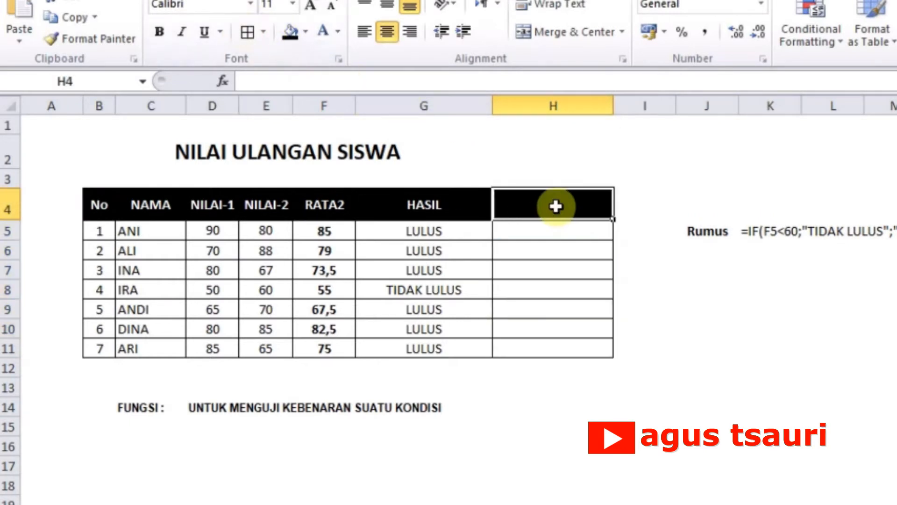
Step: Paste the copied formula =IF(F5<60;"TIDAK LULUS";"LULUS") into H5 and change its condition to F5>60
click(543, 243)
click(535, 227)
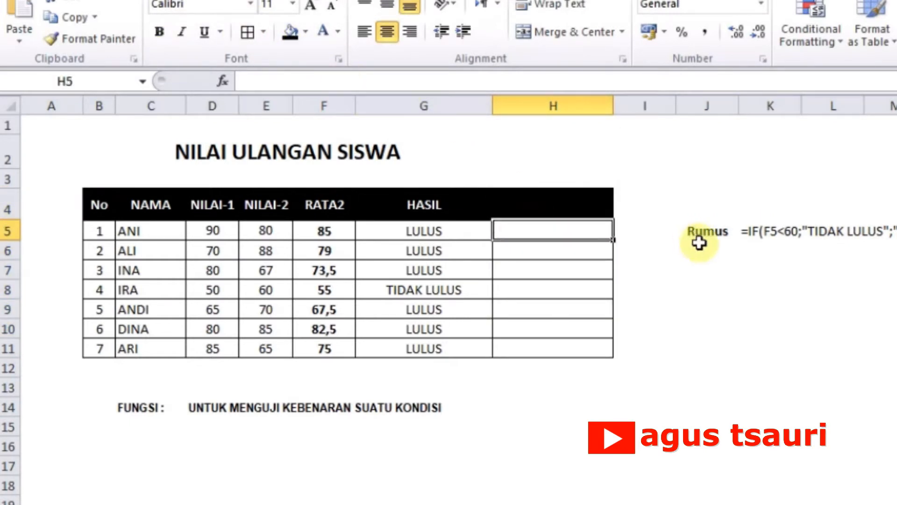
click(454, 243)
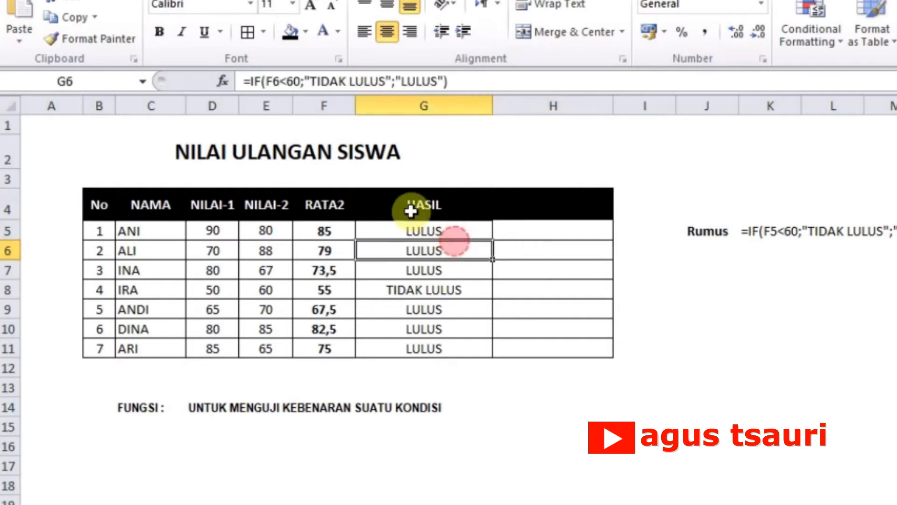
click(519, 233)
click(467, 86)
text(=IF(F5<60;"TIDAK LULUS";"LULUS"))
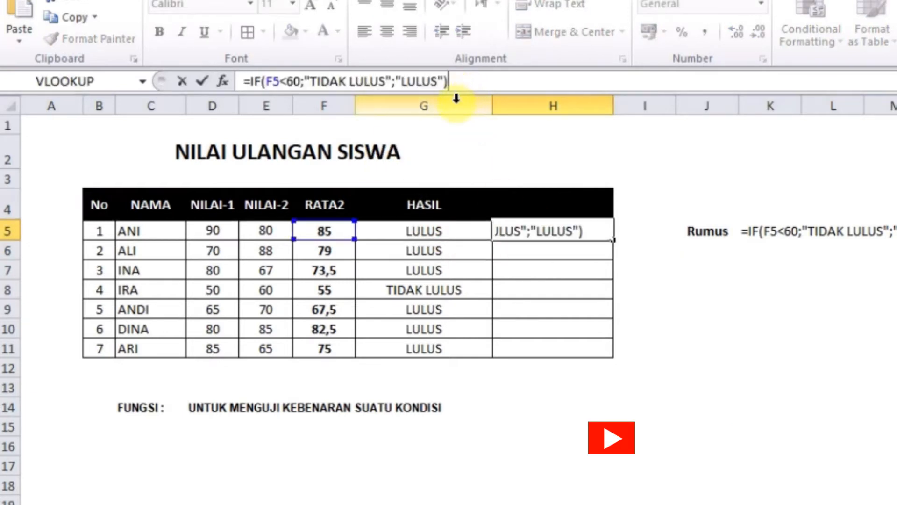
click(282, 81)
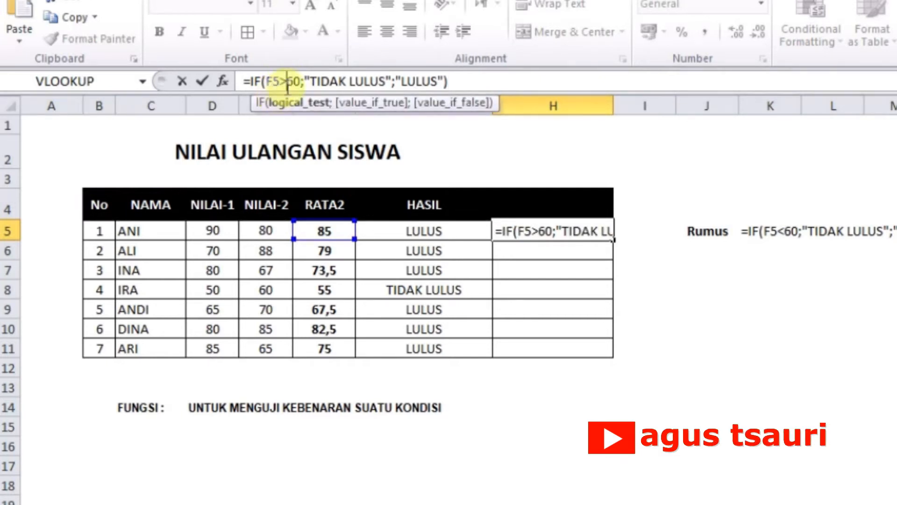
Step: Swap the two results in the H5 formula and enter it as =IF(F5>60;"LULUS";"TIDAK LULUS")
drag(310, 80, 380, 81)
text(LULUS)
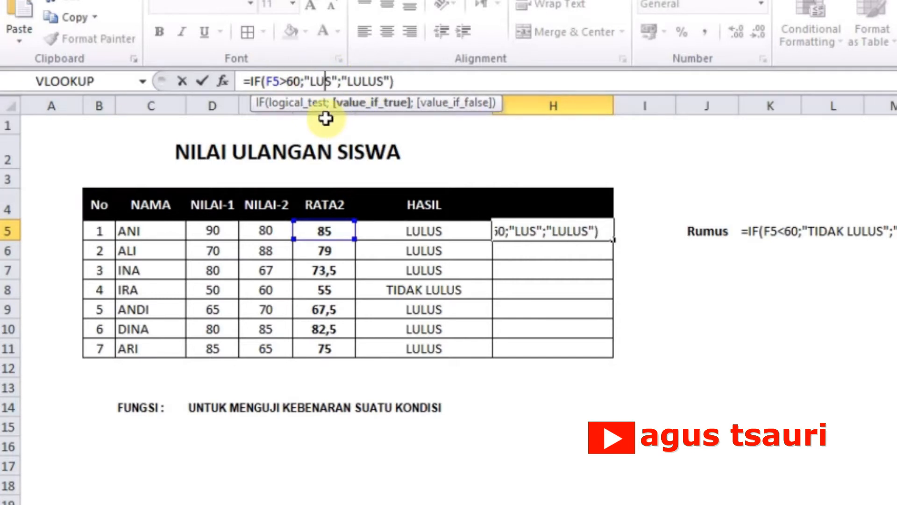
key(BackSpace)
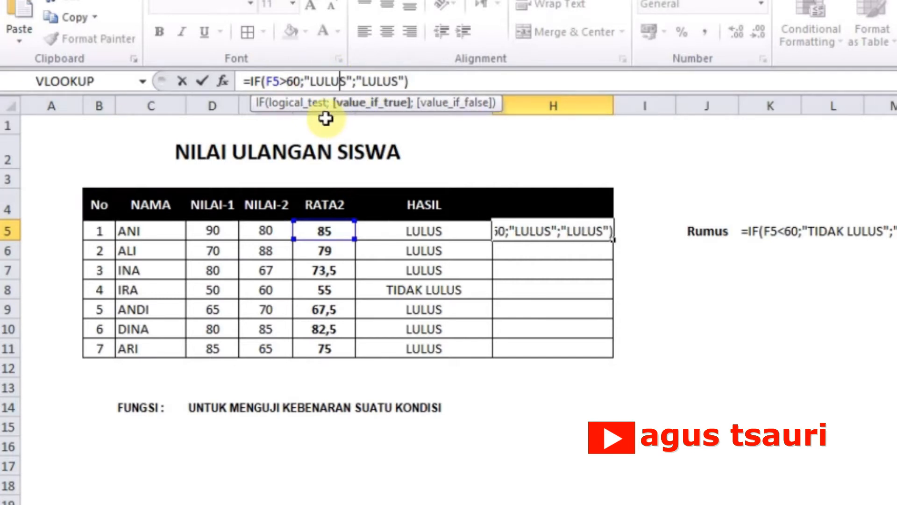
click(361, 80)
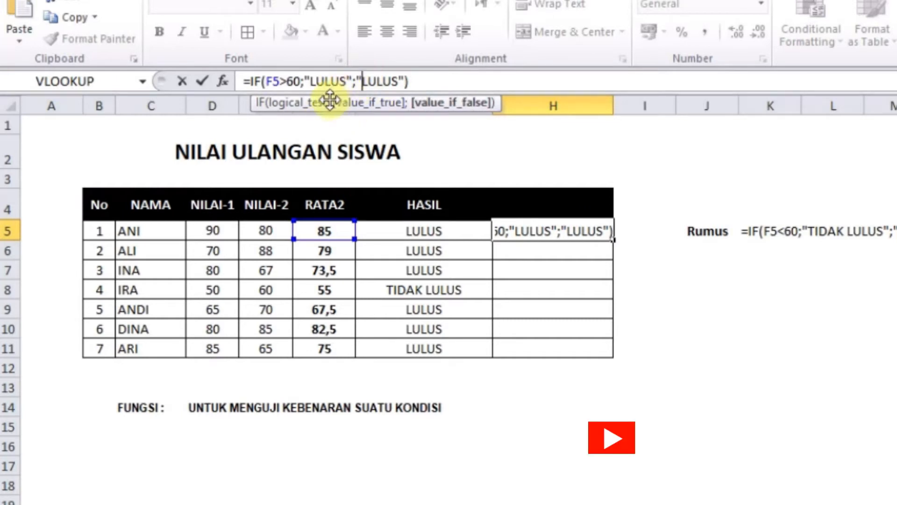
text(TIDAK)
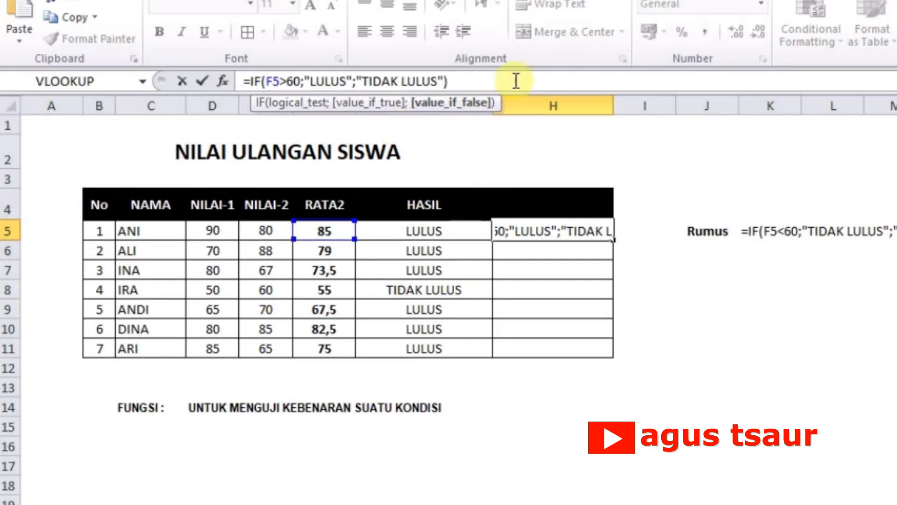
click(533, 81)
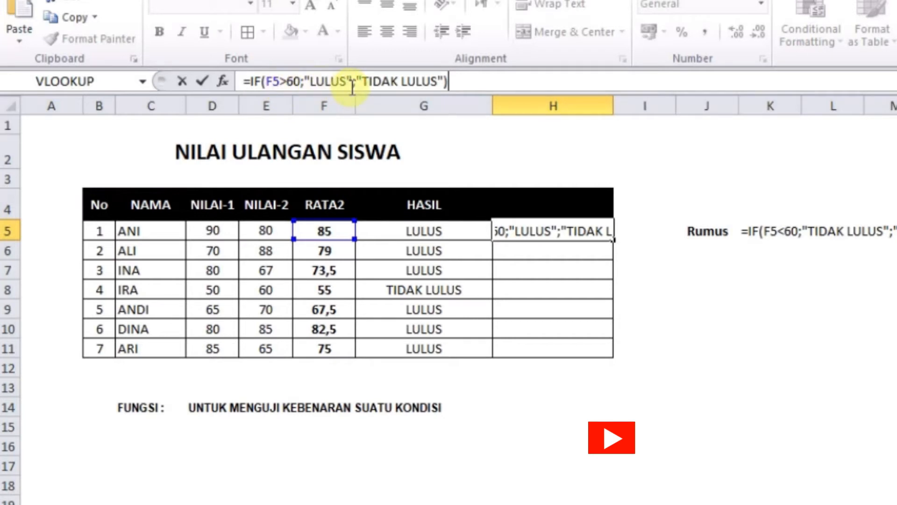
key(Return)
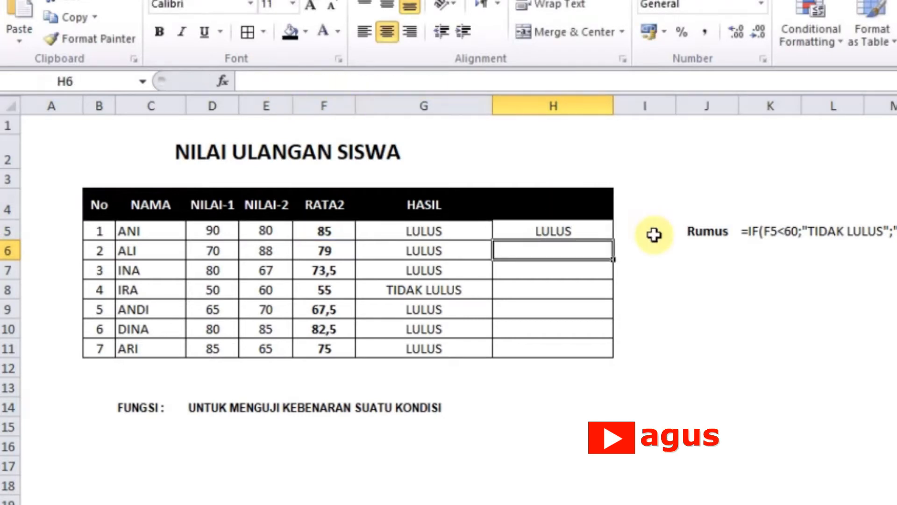
Step: Fill the greater-than IF formula from H5 down to H11
click(602, 234)
drag(613, 242, 594, 349)
click(756, 308)
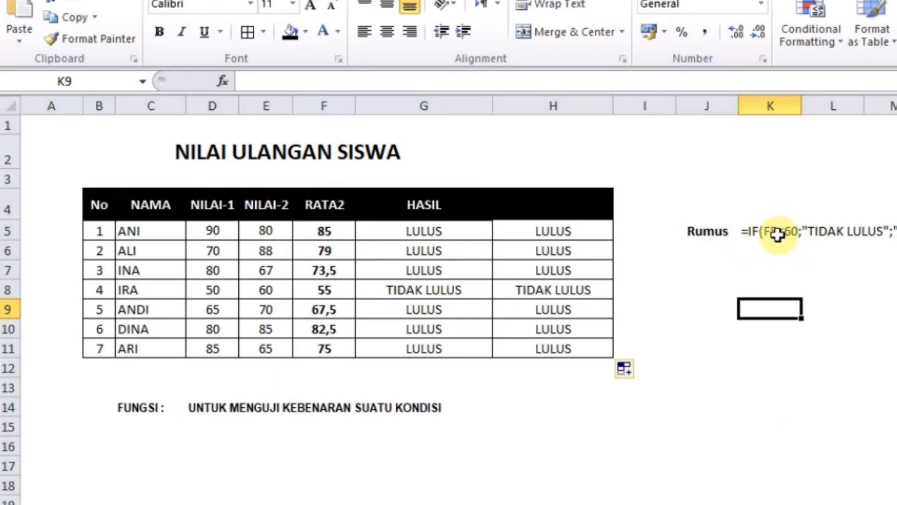
Step: Review the sample IF formula text stored in K5 beside the Rumus label
click(761, 227)
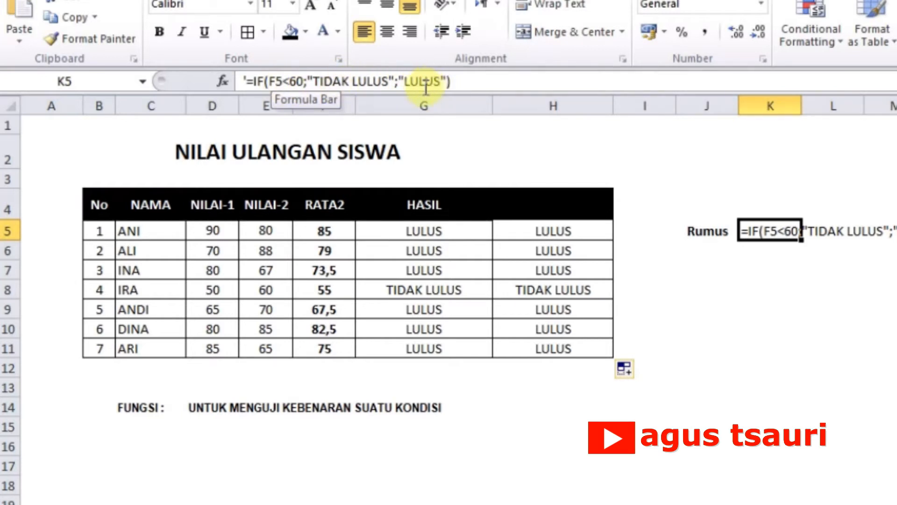
key(Return)
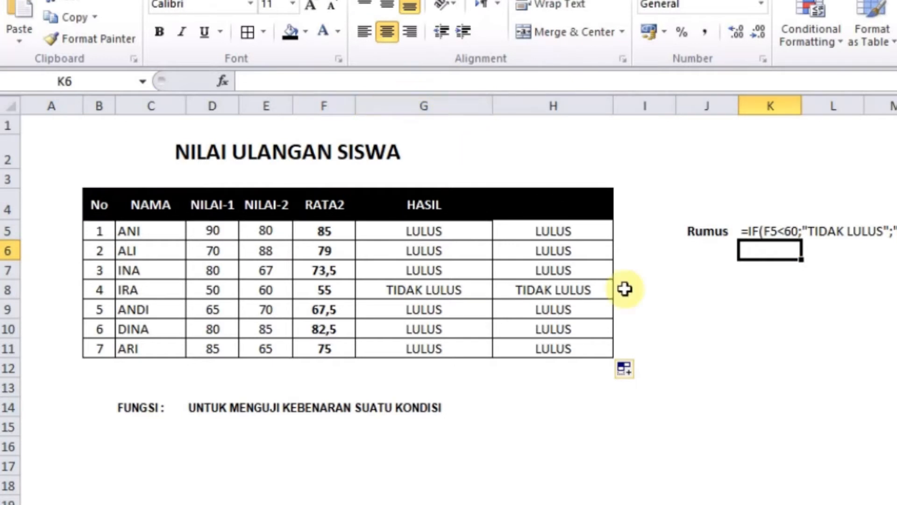
click(579, 463)
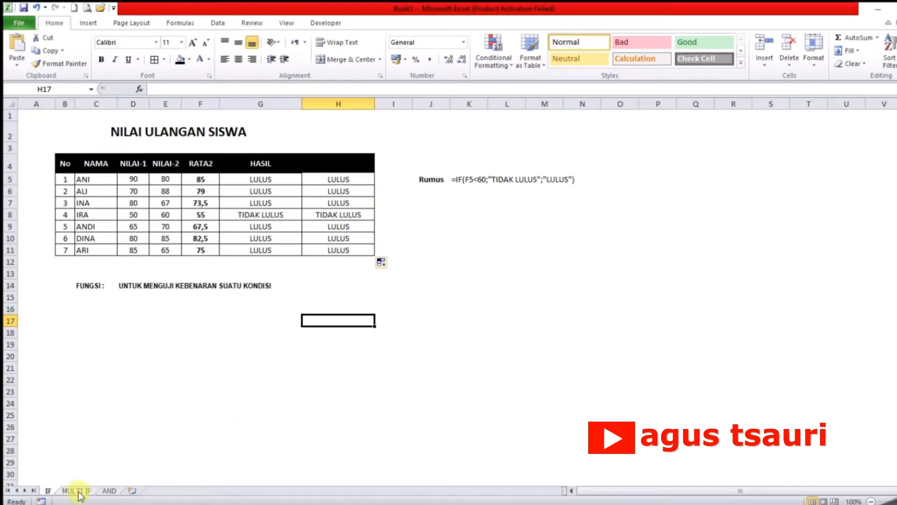
Step: Switch to the MULTI IF worksheet and select F5, the first empty cell under RATA2
click(76, 491)
click(181, 380)
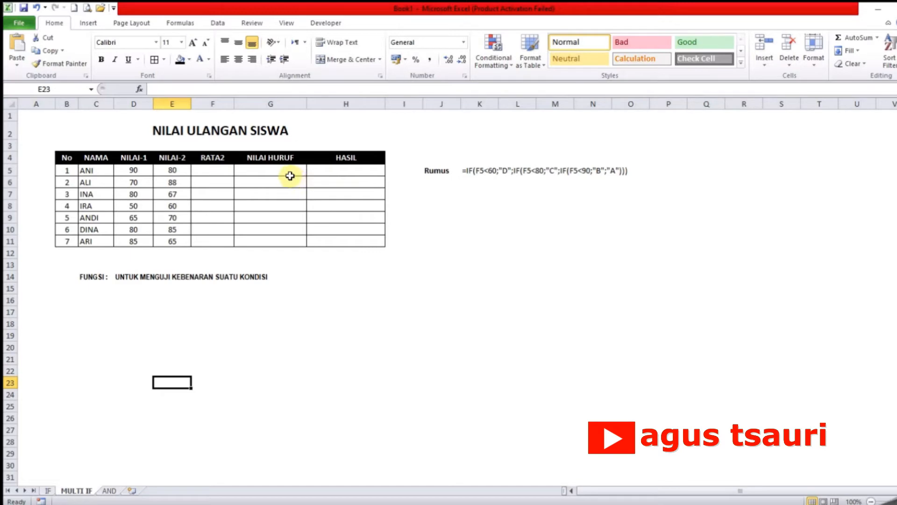
click(264, 170)
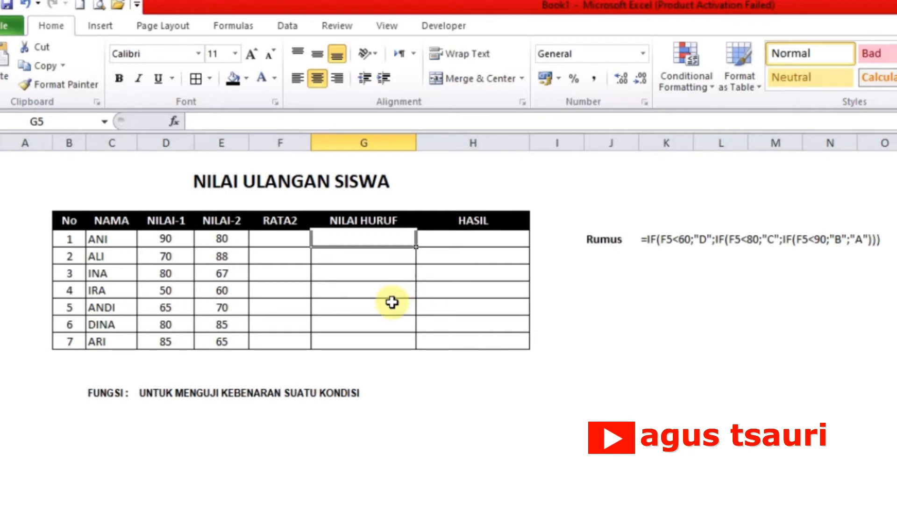
click(383, 270)
click(363, 243)
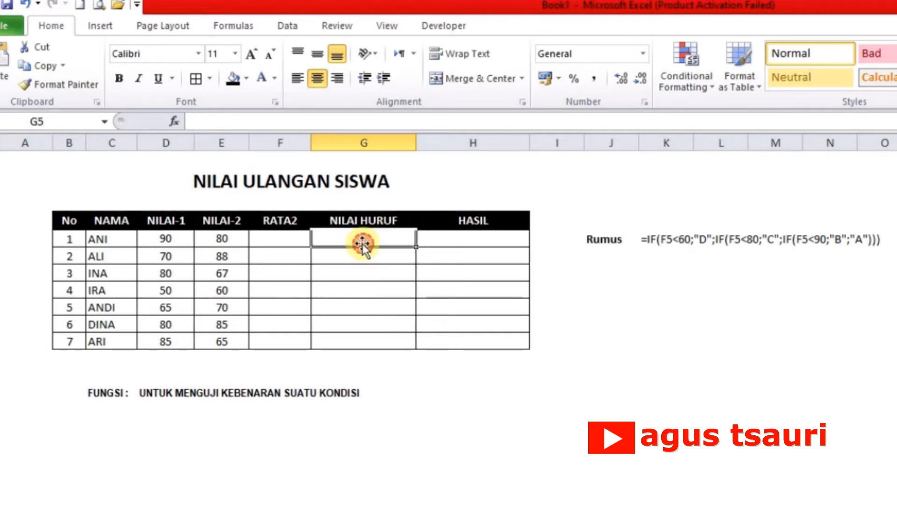
click(288, 241)
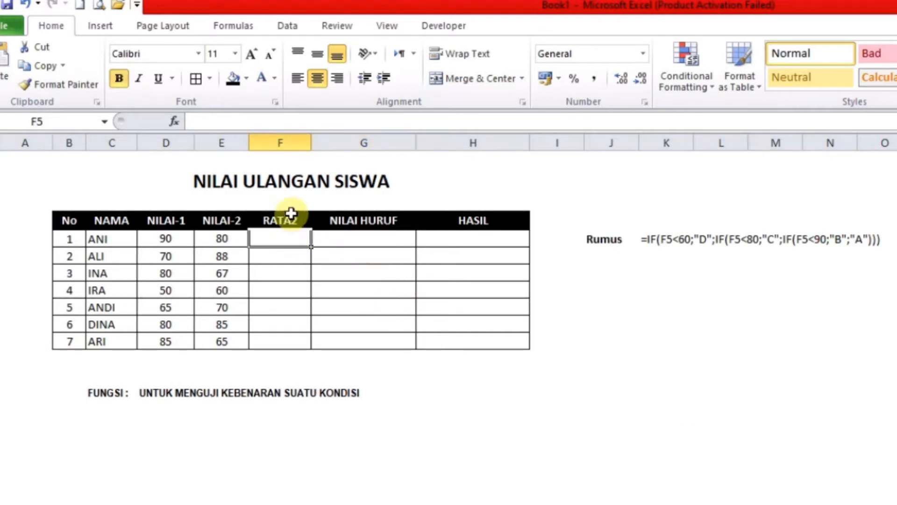
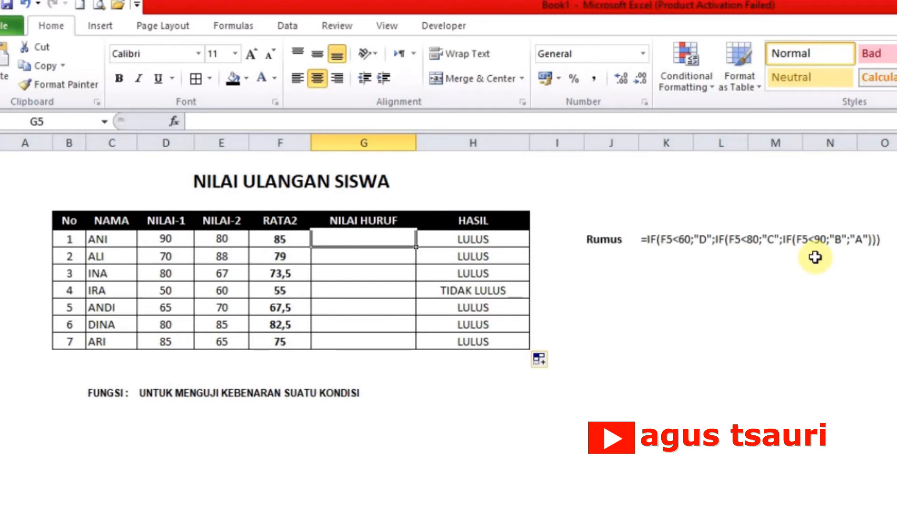
Step: Copy the sample formula text from K5 and enter it in G5 as =IF(F5<60;"D";IF(F5<80;"C";IF(F5<90;"B";"A")))
click(649, 239)
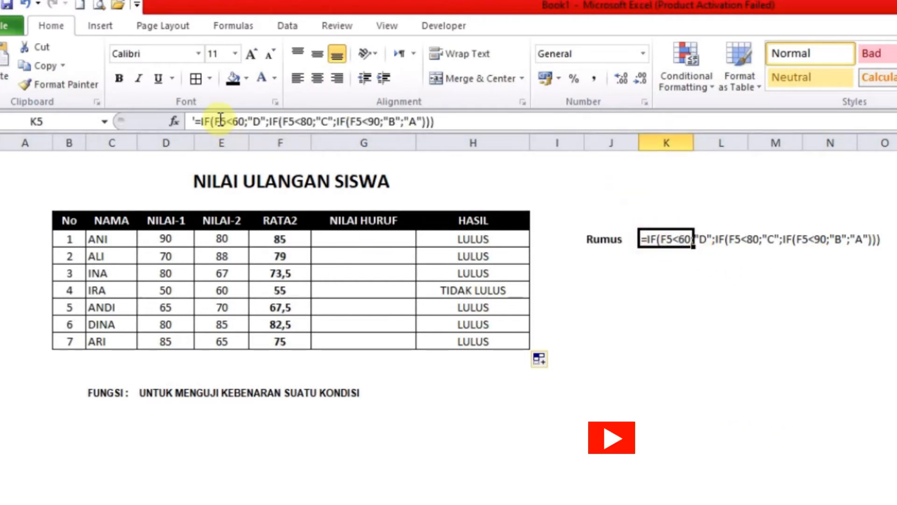
drag(198, 122, 443, 138)
key(ctrl+c)
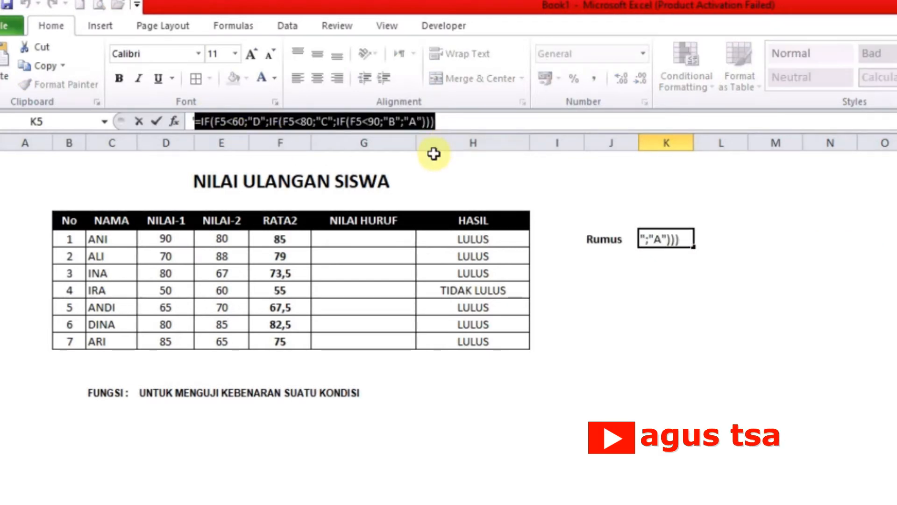
key(Return)
click(378, 241)
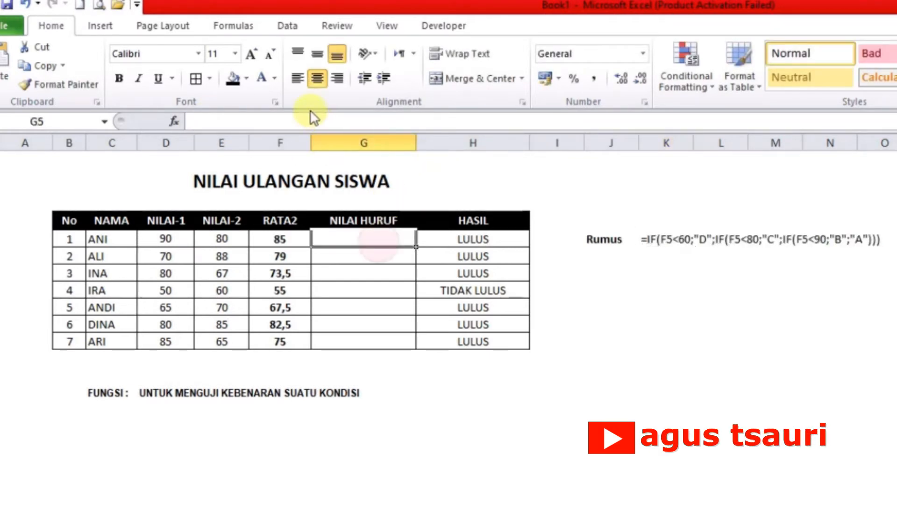
click(310, 124)
key(ctrl+v)
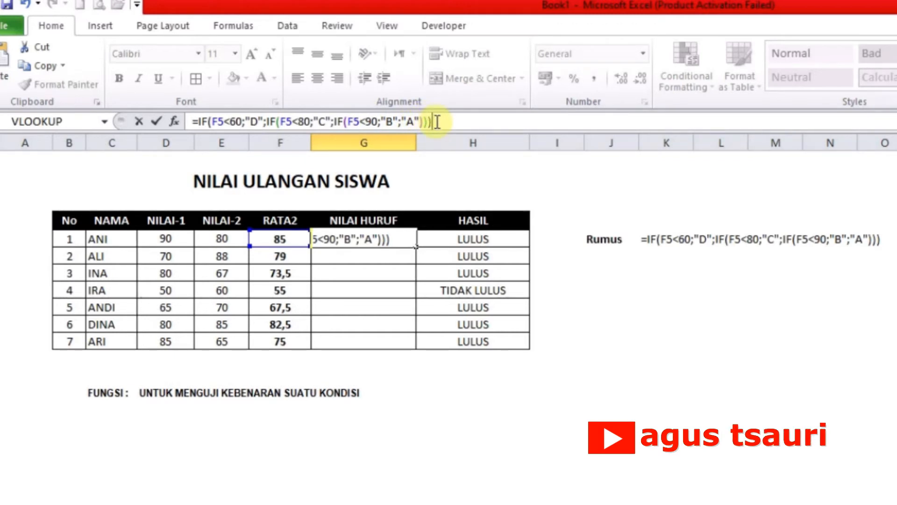
key(Return)
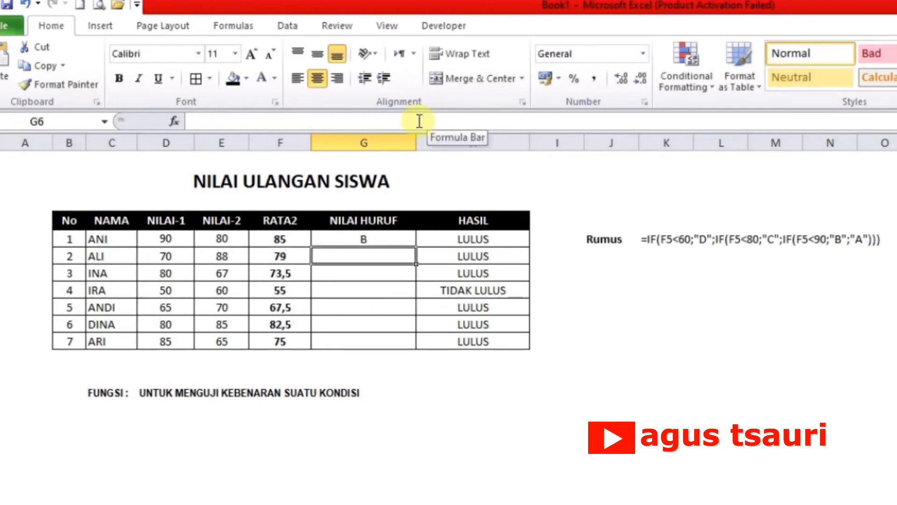
Step: Fill the nested IF letter-grade formula from G5 down to G11 in the NILAI HURUF column
click(383, 239)
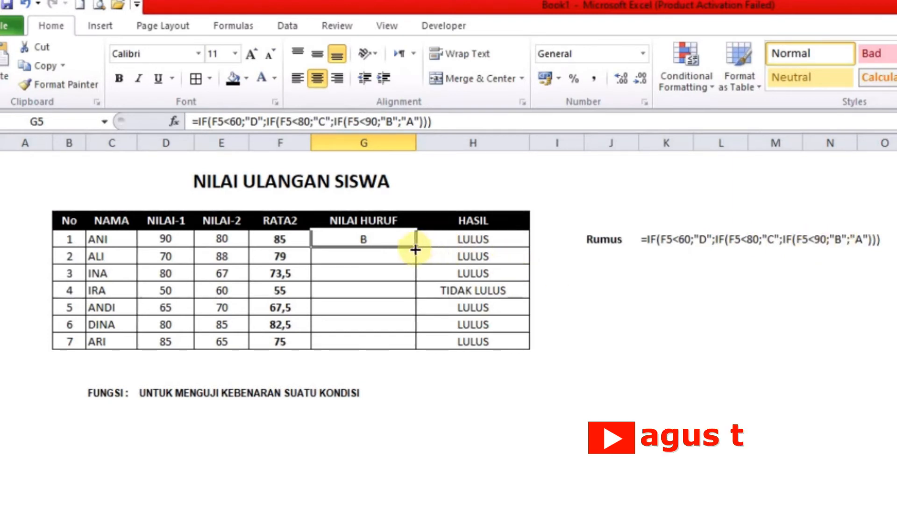
drag(414, 246, 413, 345)
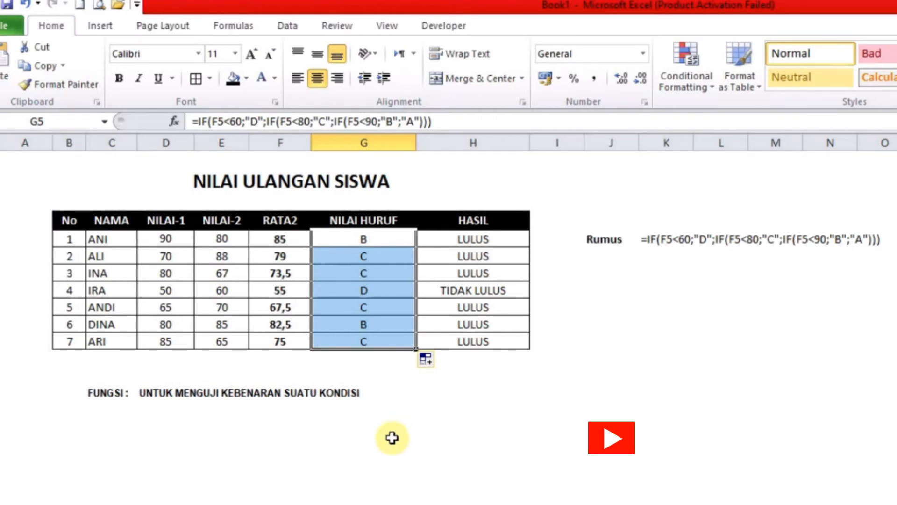
click(542, 493)
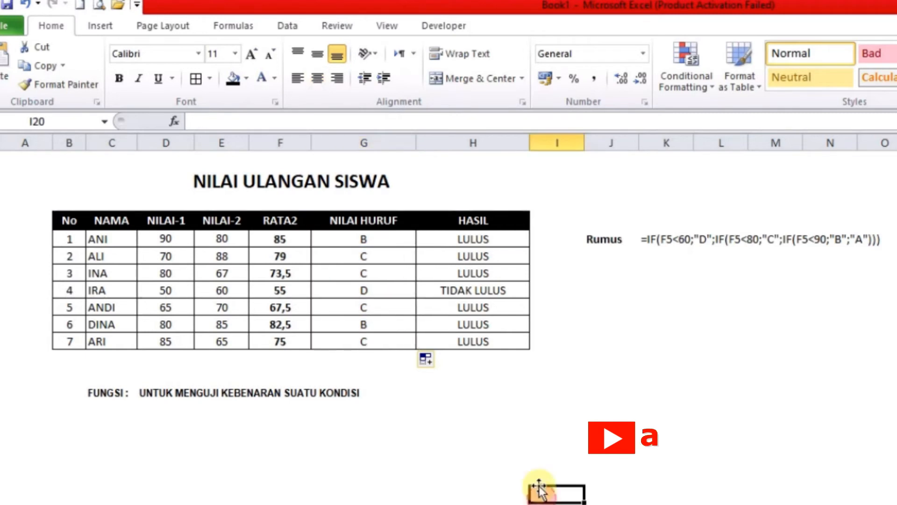
Step: Compare the pass/fail formula in H5 with the letter-grade formula in G5
click(473, 240)
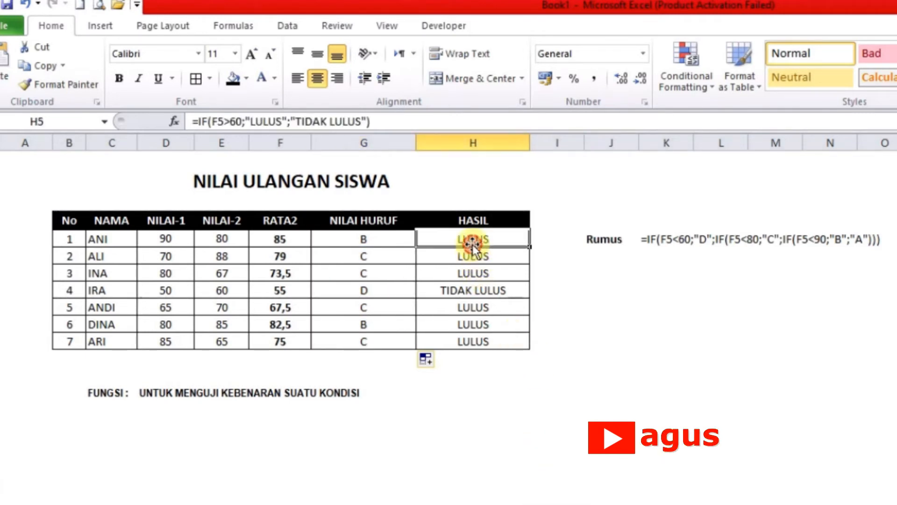
click(502, 416)
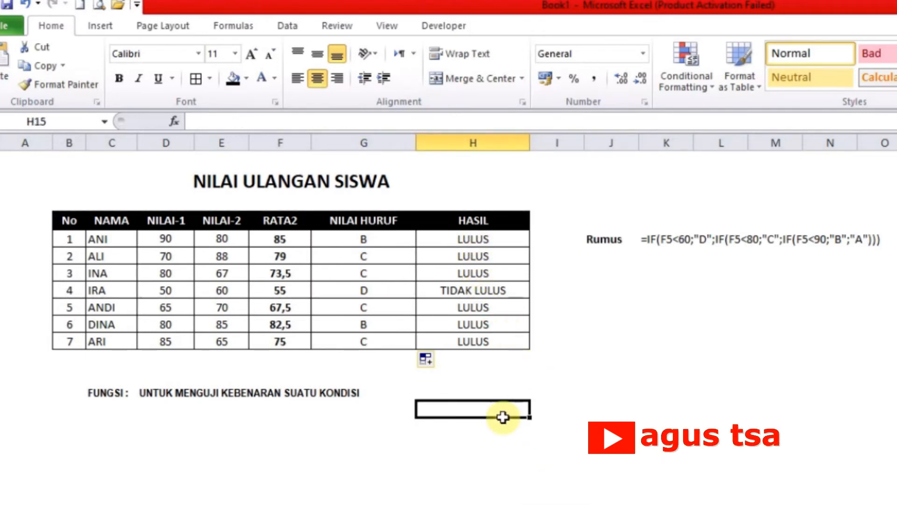
click(555, 237)
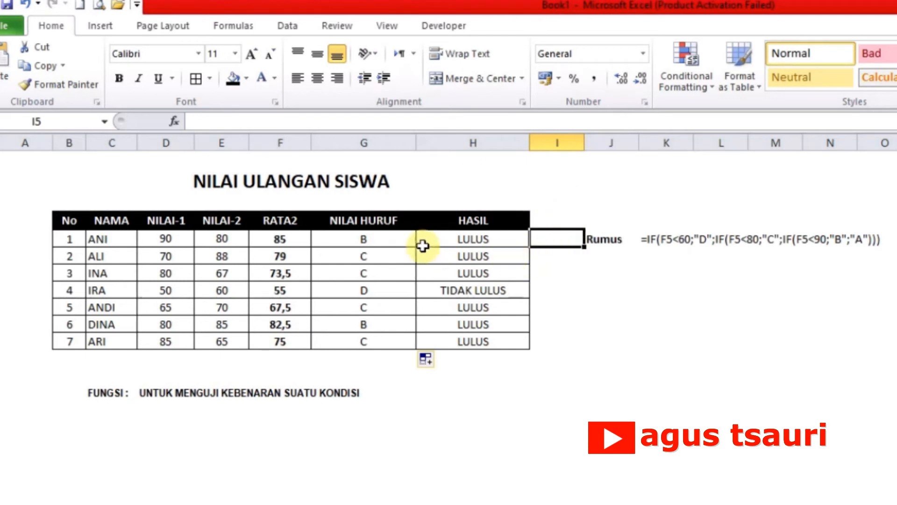
click(384, 243)
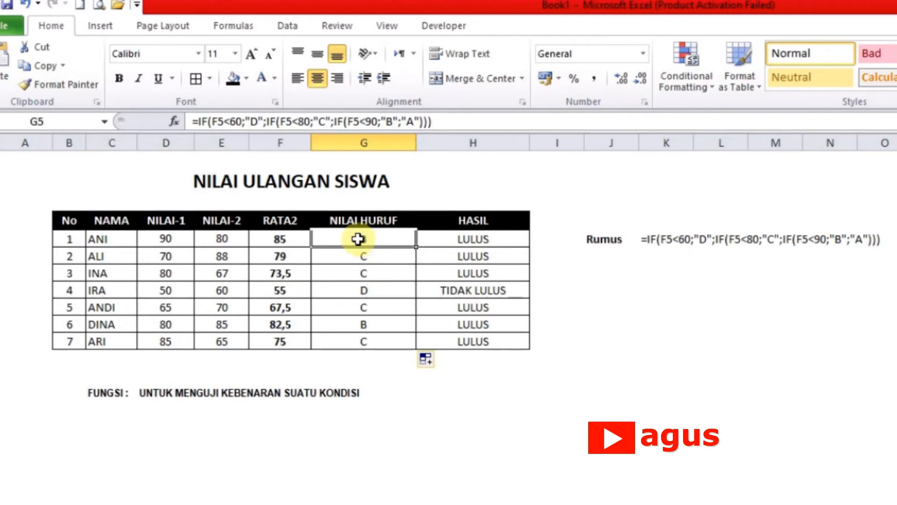
click(491, 240)
click(557, 240)
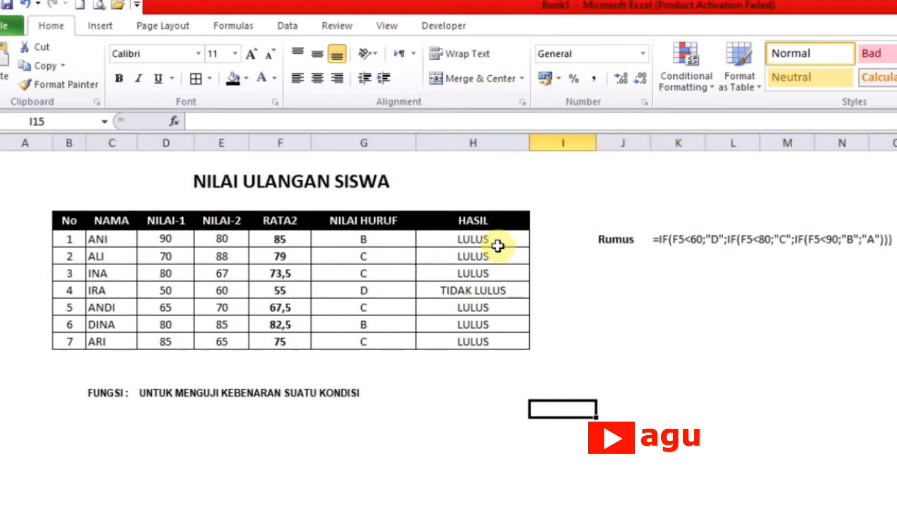
Step: Start an IF formula in I5 with the logical test G5="D", based on the NILAI HURUF grade
click(563, 239)
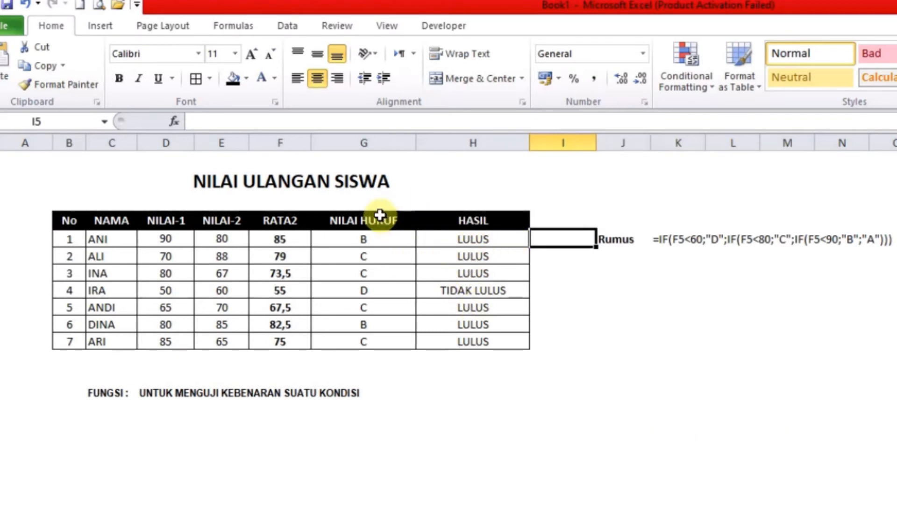
text(=)
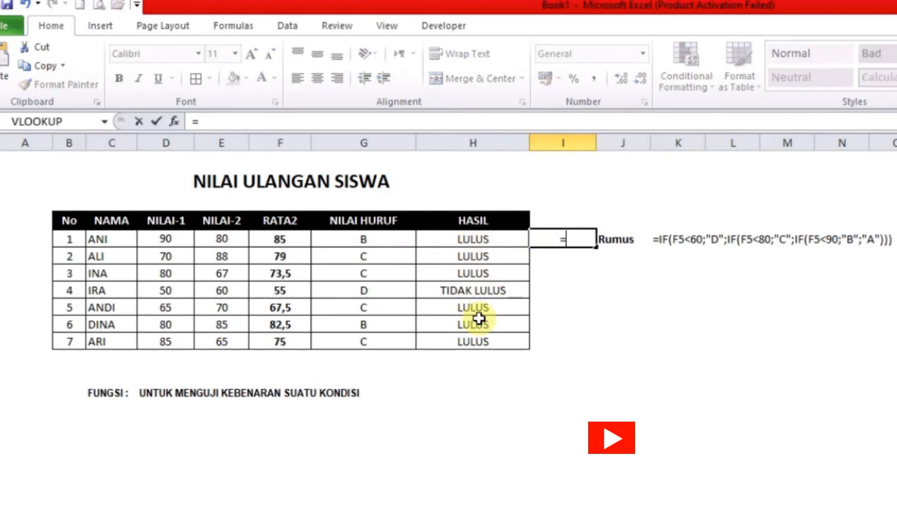
text(IF)
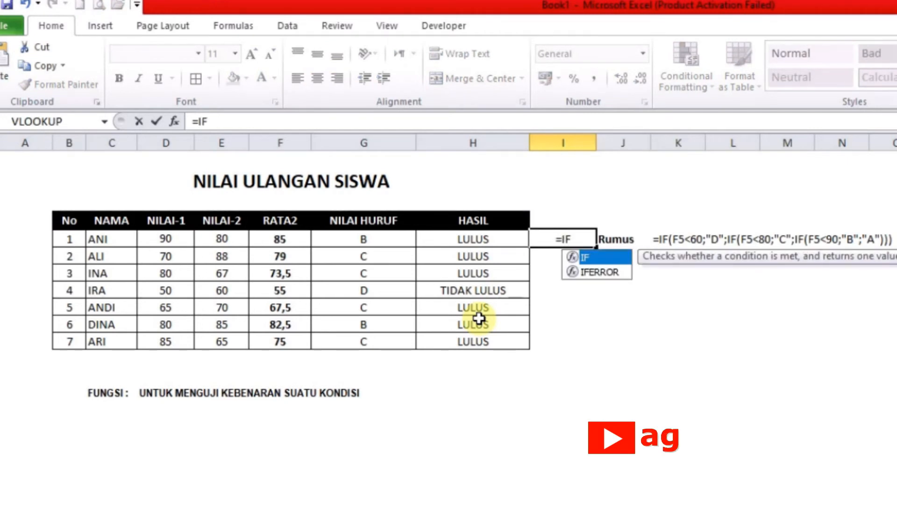
text(()
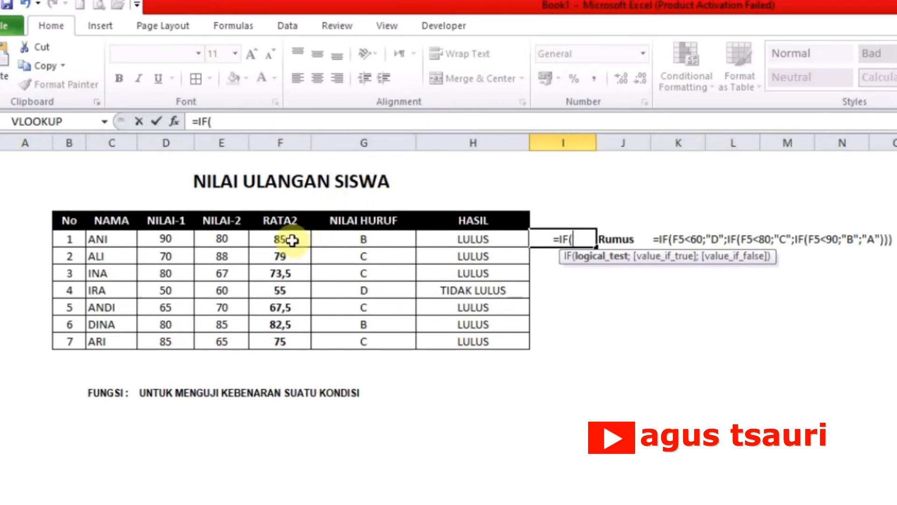
click(365, 242)
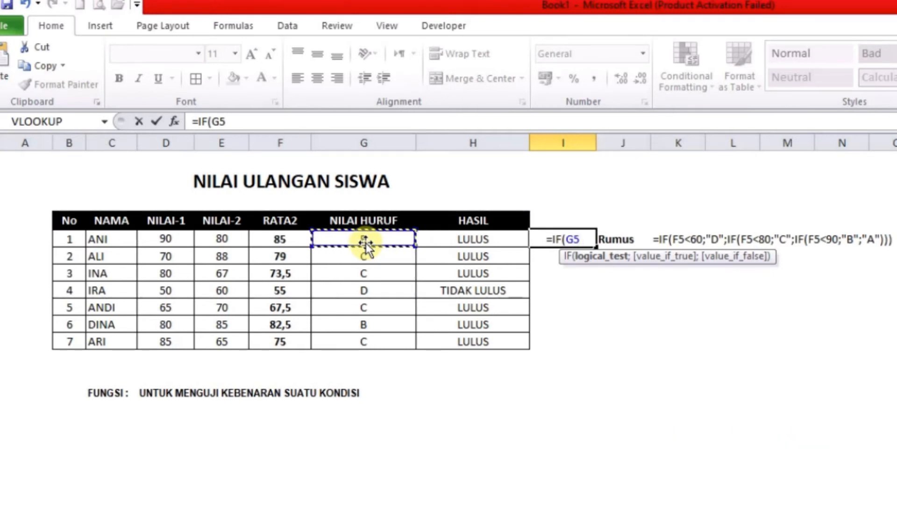
text(=)
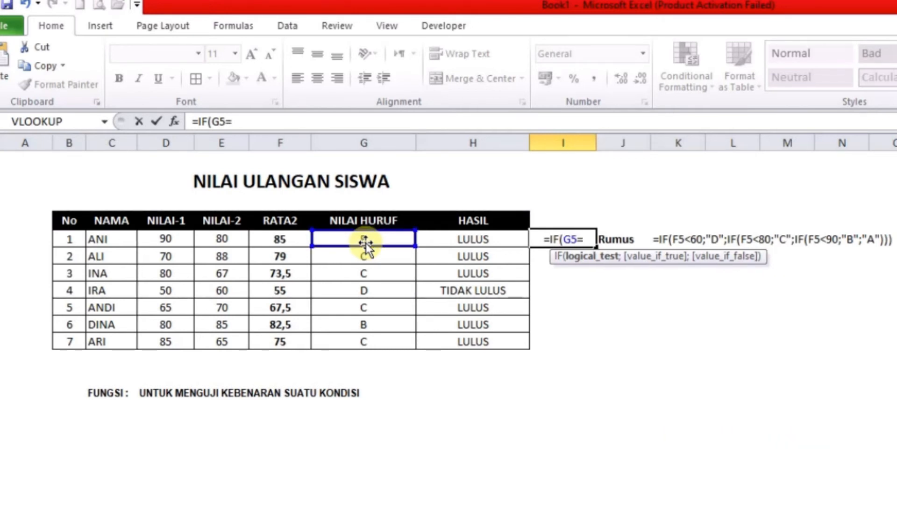
text(")
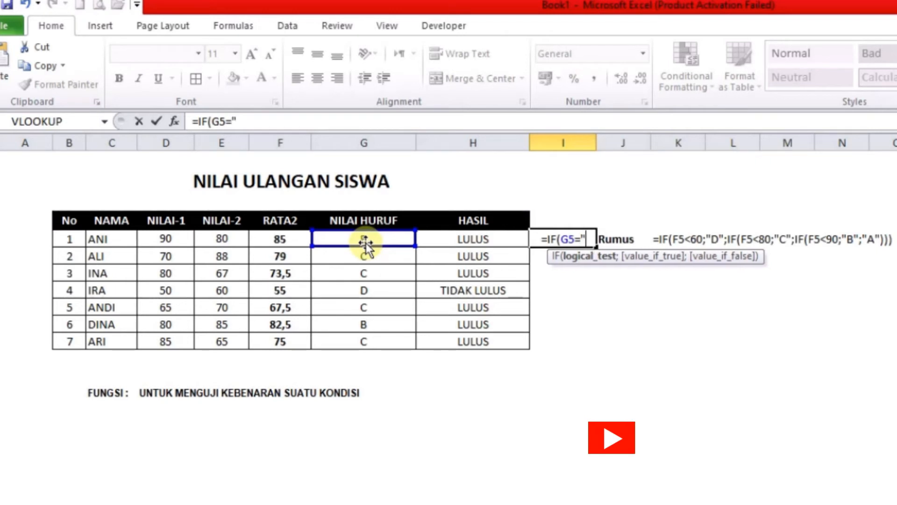
text(D")
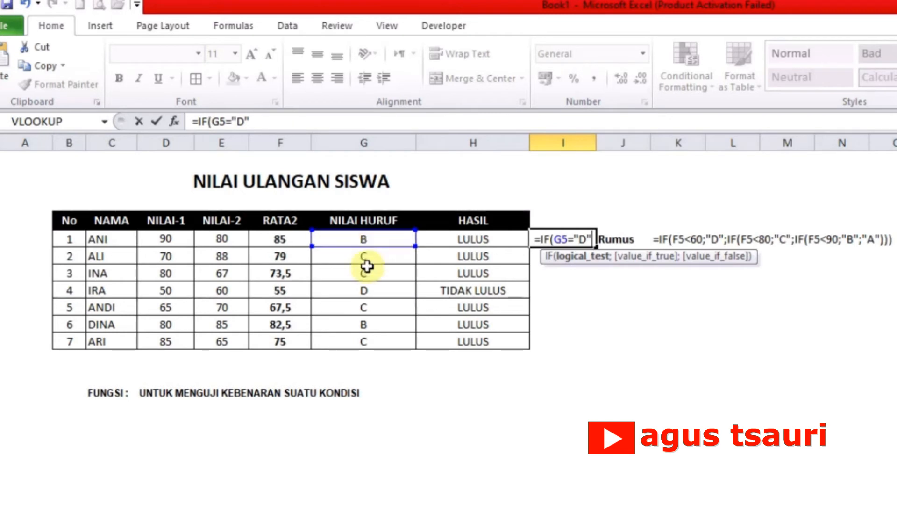
Step: Complete the I5 formula with "TIDAK LULUS" if true and "LULUS" if false, and enter it
text(;)
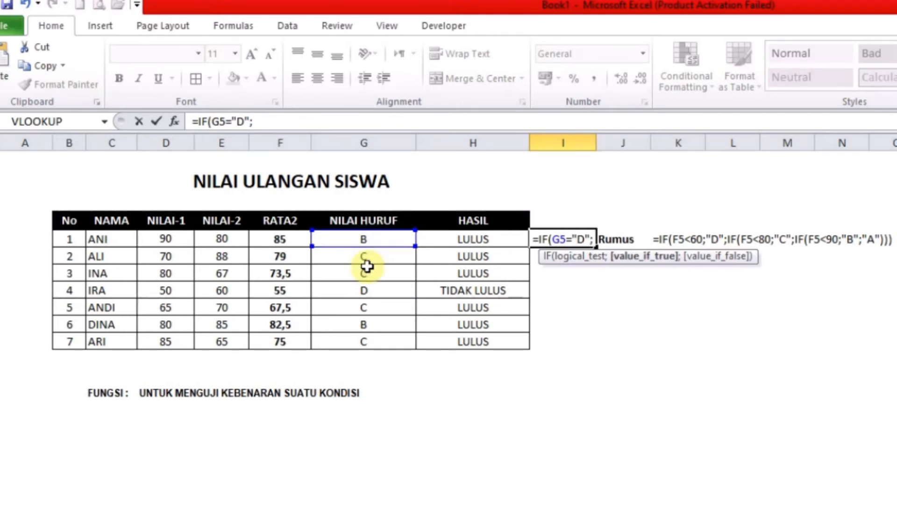
text(TIDAK)
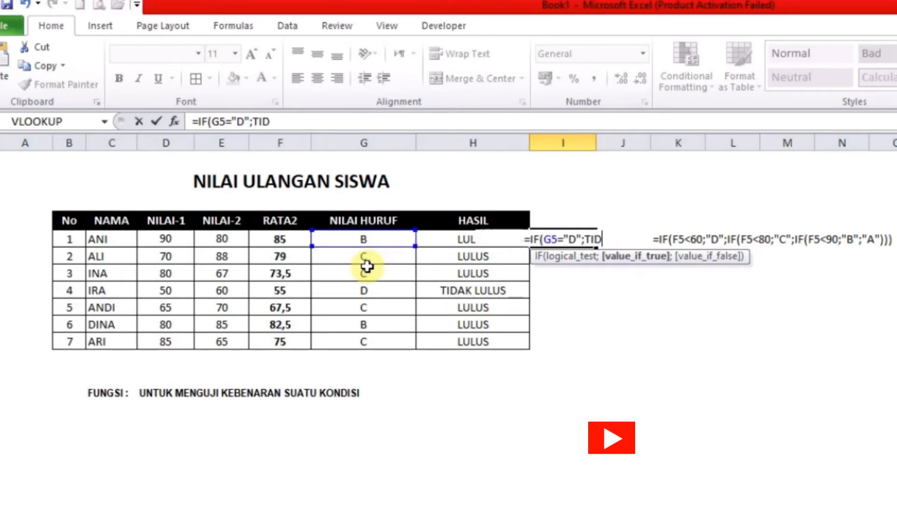
key(BackSpace)
key(BackSpace)
key(BackSpace)
key(BackSpace)
key(BackSpace)
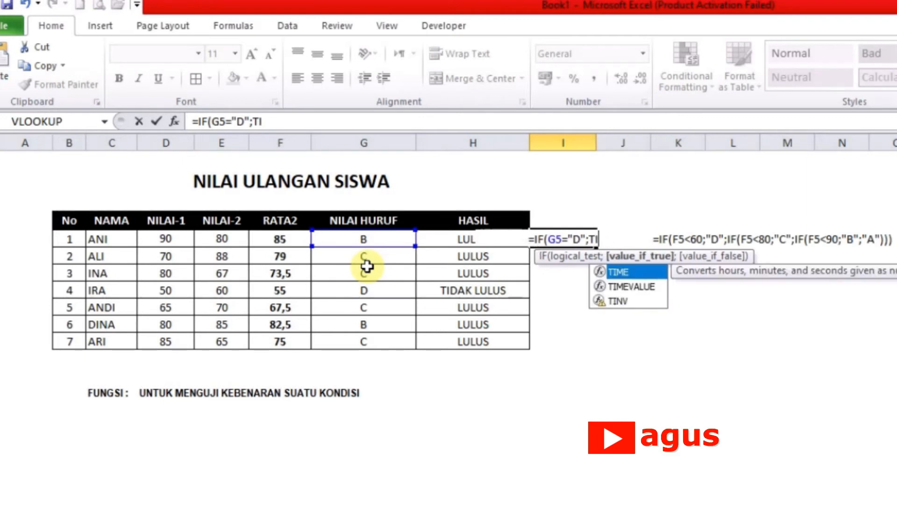
text("T)
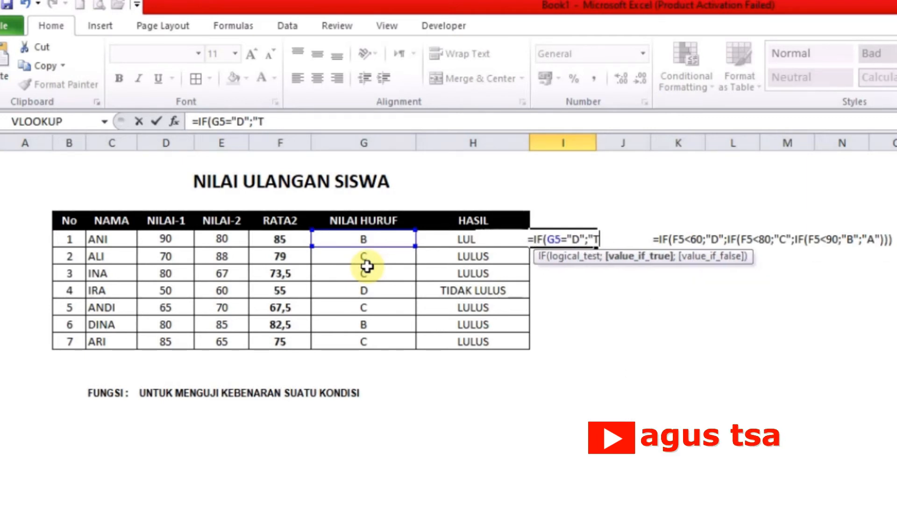
text(IDAK LUL)
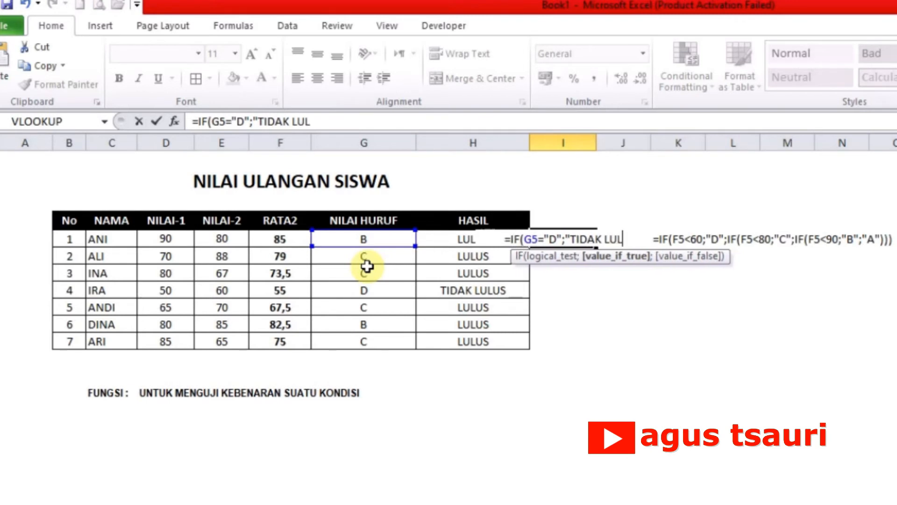
text(US")
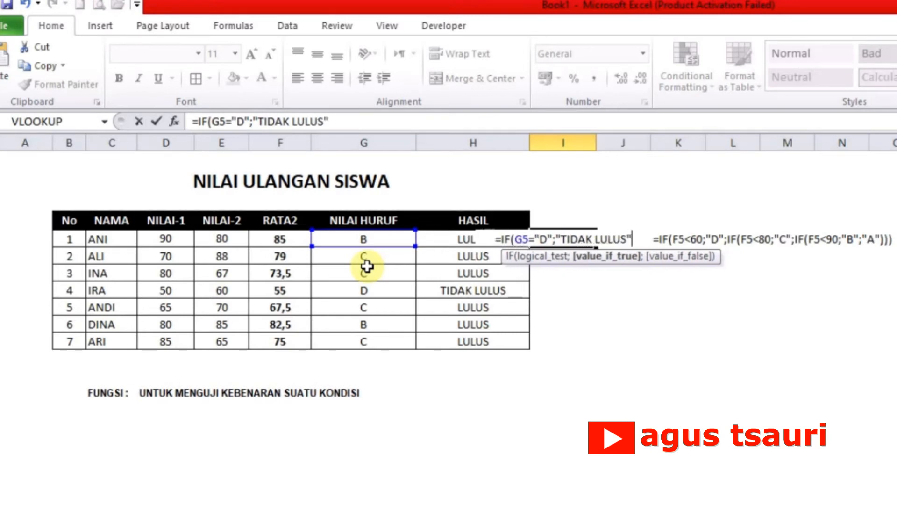
text(;)
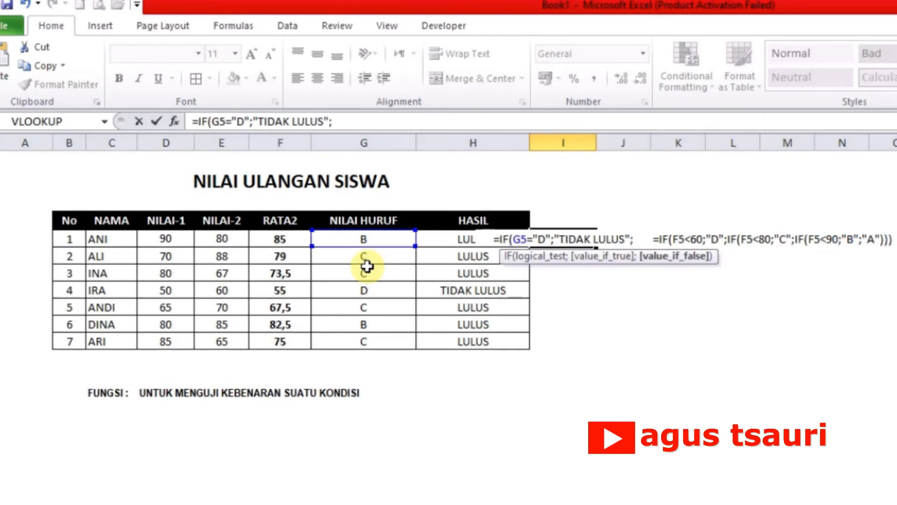
text(")
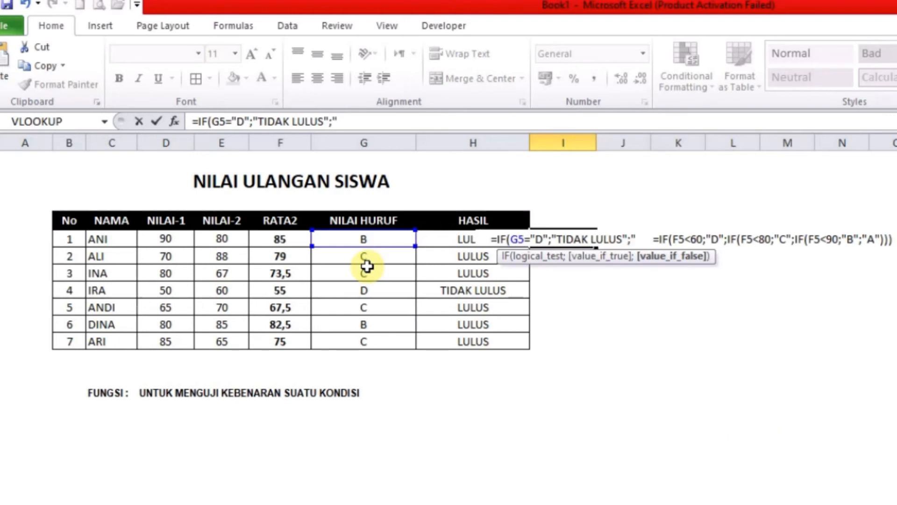
text(LULUS"))
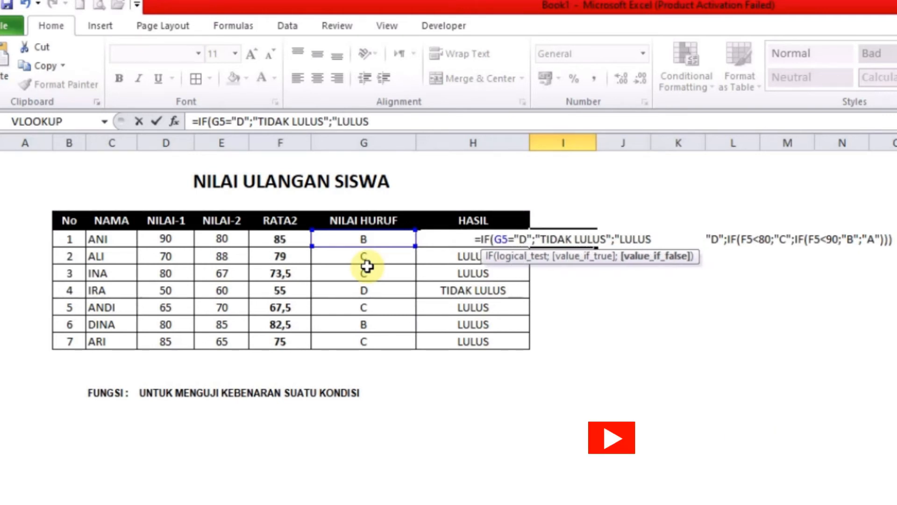
key(Return)
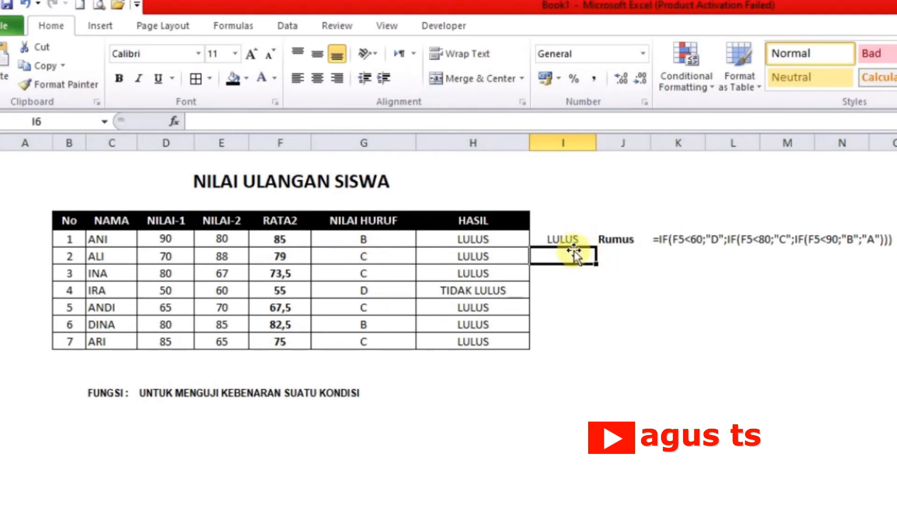
Step: Fill the letter-based pass/fail formula from I5 down to I11
click(567, 240)
drag(596, 249, 582, 356)
click(511, 408)
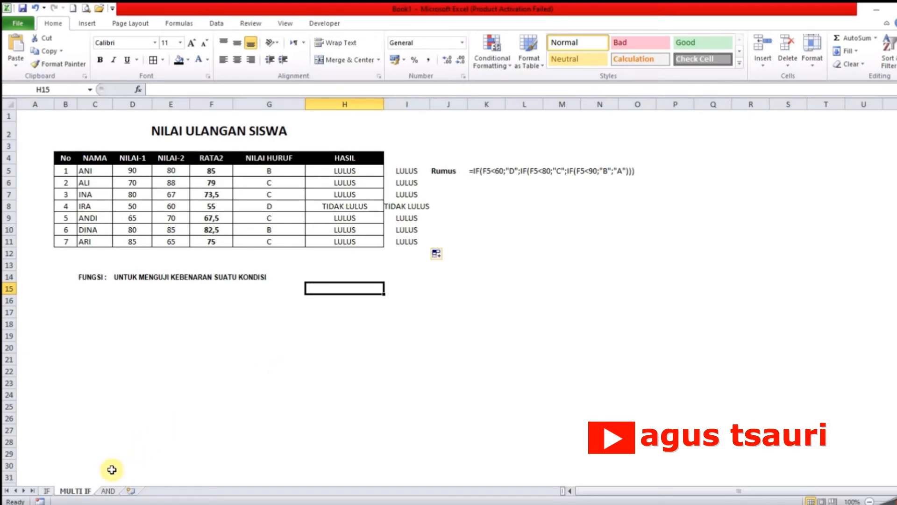
Step: Switch to the AND worksheet and select F5, the first empty cell under KETERANGAN
click(106, 490)
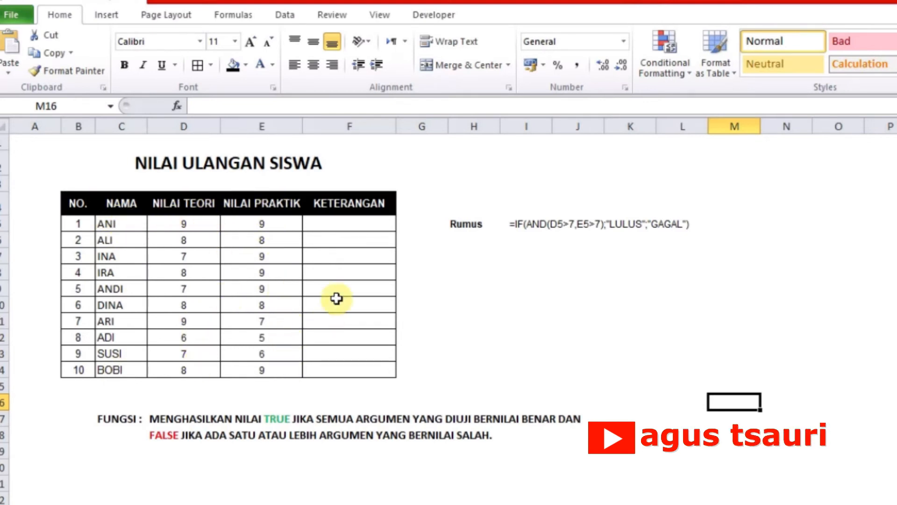
click(332, 222)
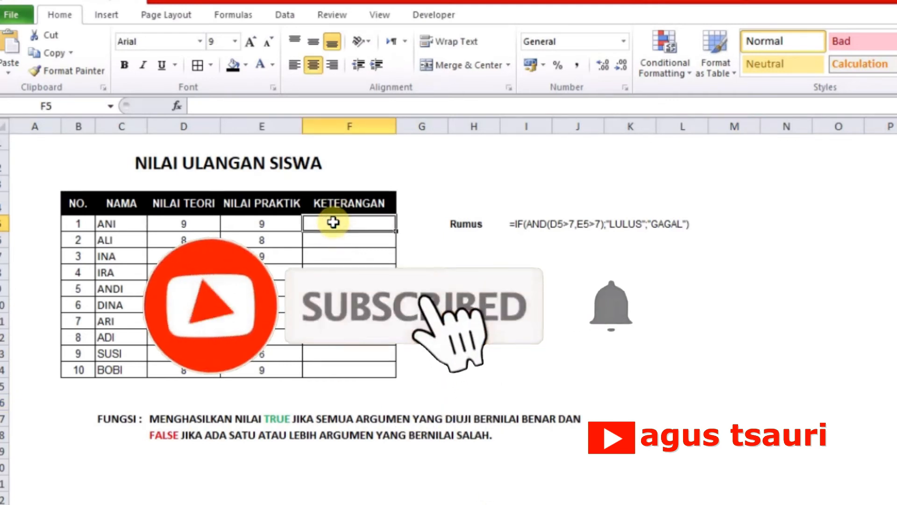
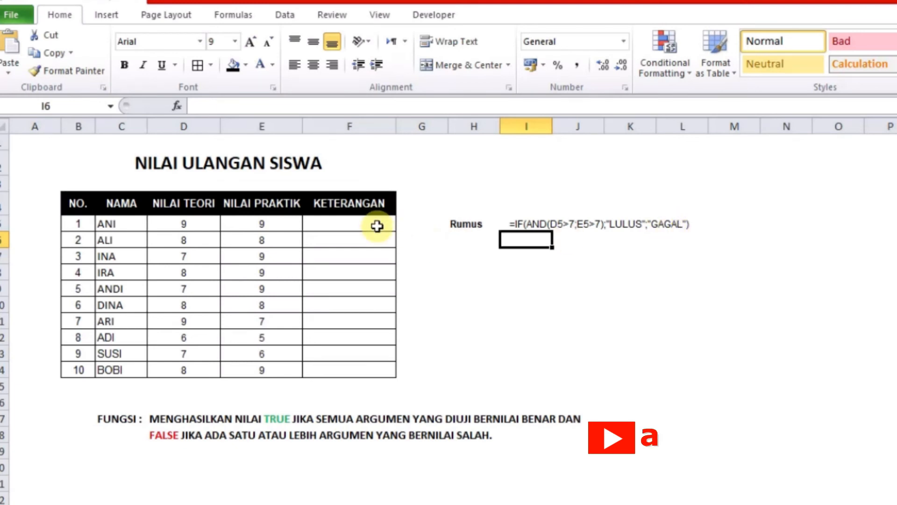
Step: Copy the text of the sample formula =IF(AND(D5>7;E5>7);"LULUS";"GAGAL") from cell I5, leaving out its leading apostrophe
click(377, 226)
click(570, 223)
click(516, 222)
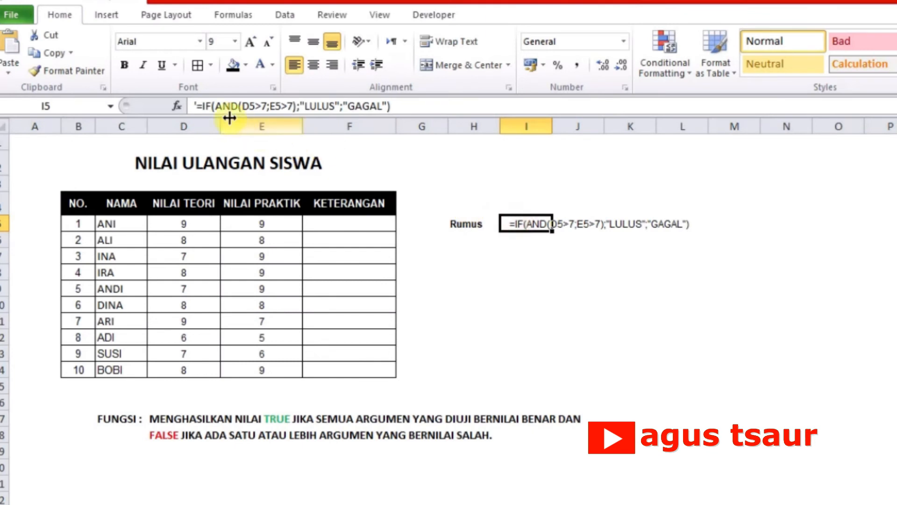
click(200, 107)
drag(200, 107, 390, 107)
key(ctrl+c)
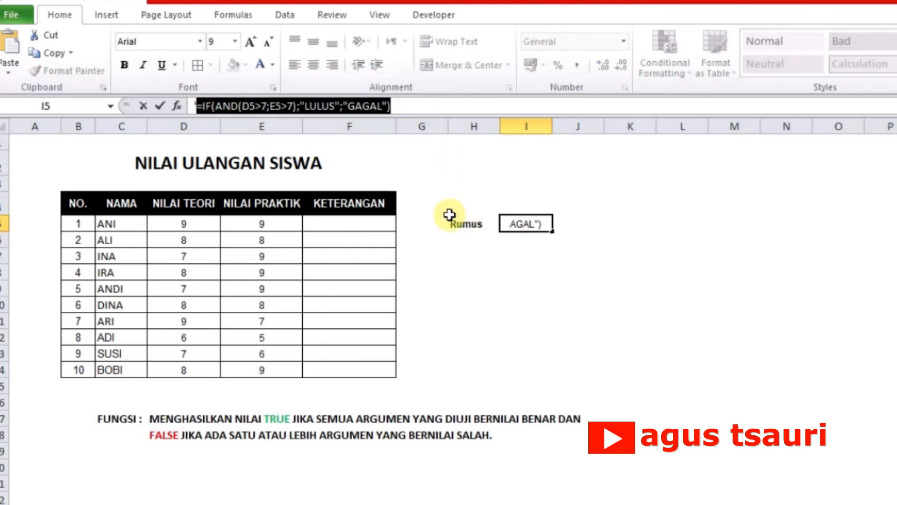
key(Return)
Step: Enter the copied formula =IF(AND(D5>7;E5>7);"LULUS";"GAGAL") in F5 under KETERANGAN
click(365, 223)
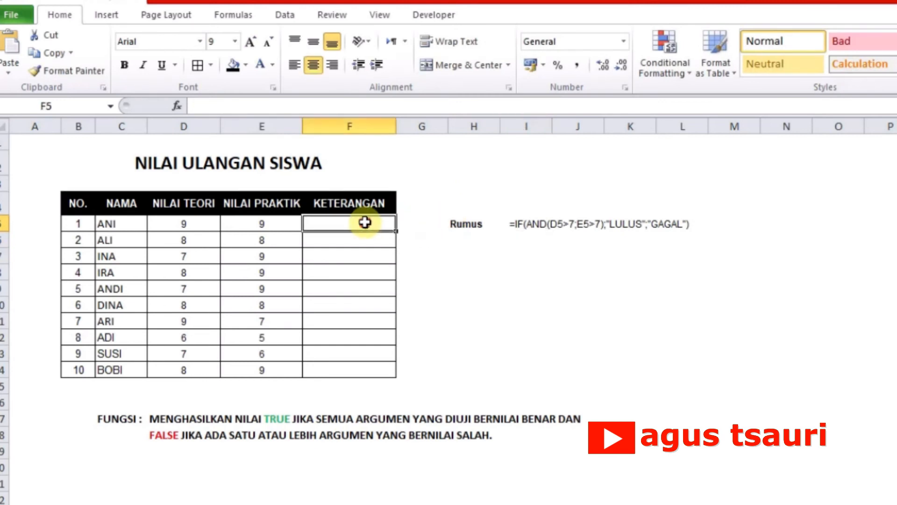
click(321, 107)
key(ctrl+v)
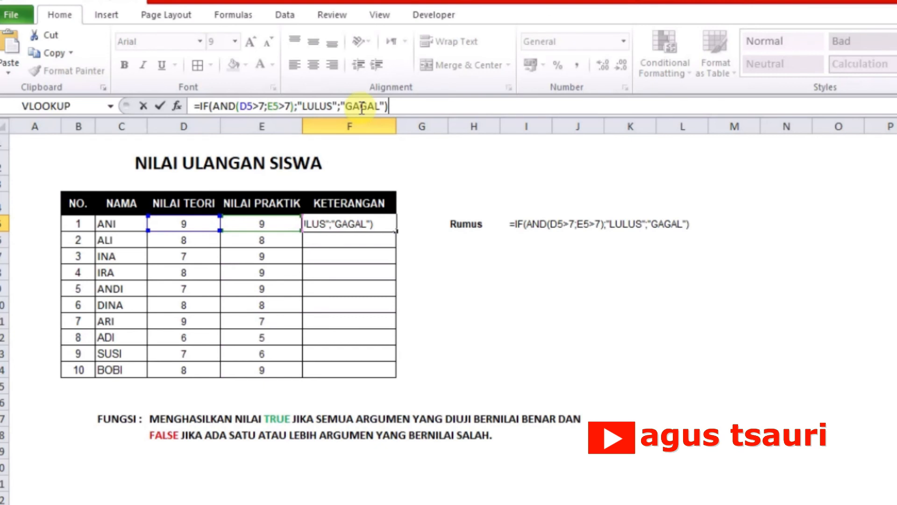
key(Return)
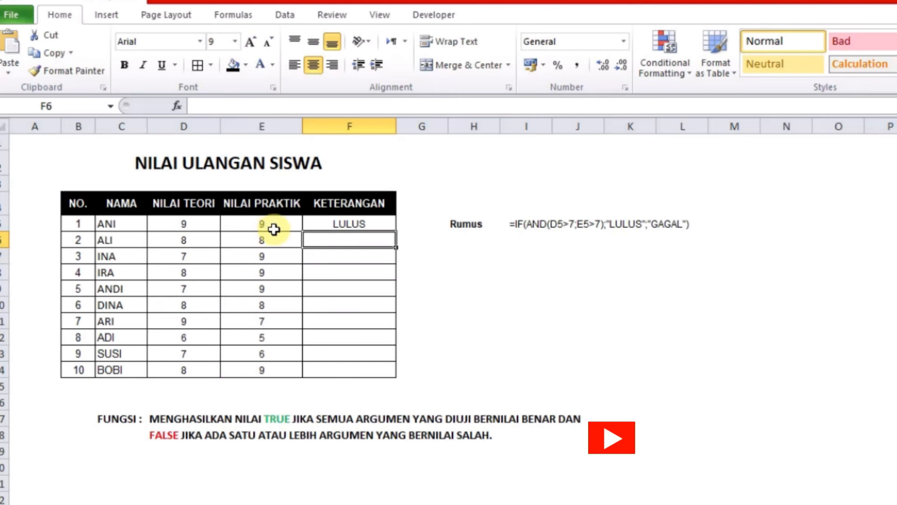
Step: Fill the IF with AND formula from F5 down to F14
click(378, 225)
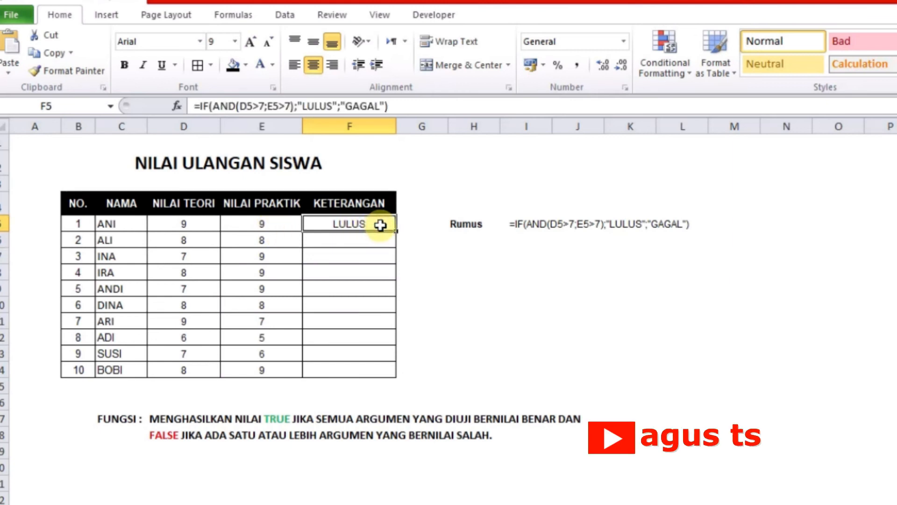
drag(397, 232, 390, 381)
click(427, 288)
Step: Examine the KETERANGAN formula in F7 against its NILAI TEORI score in D7 and NILAI PRAKTIK score in E7
click(367, 267)
click(362, 256)
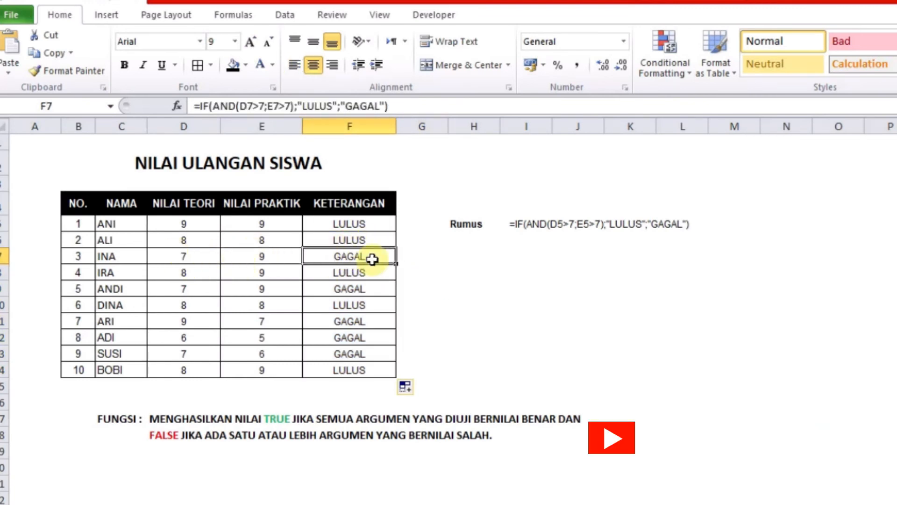
click(198, 255)
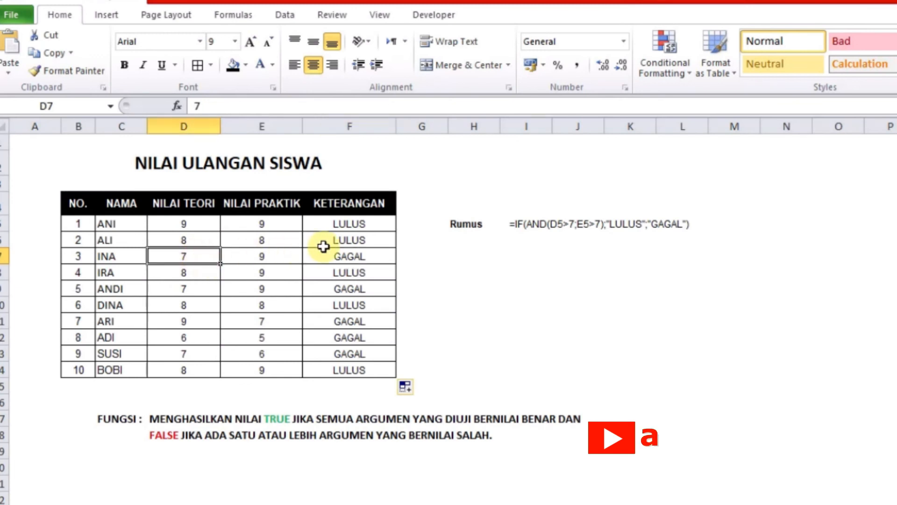
click(335, 257)
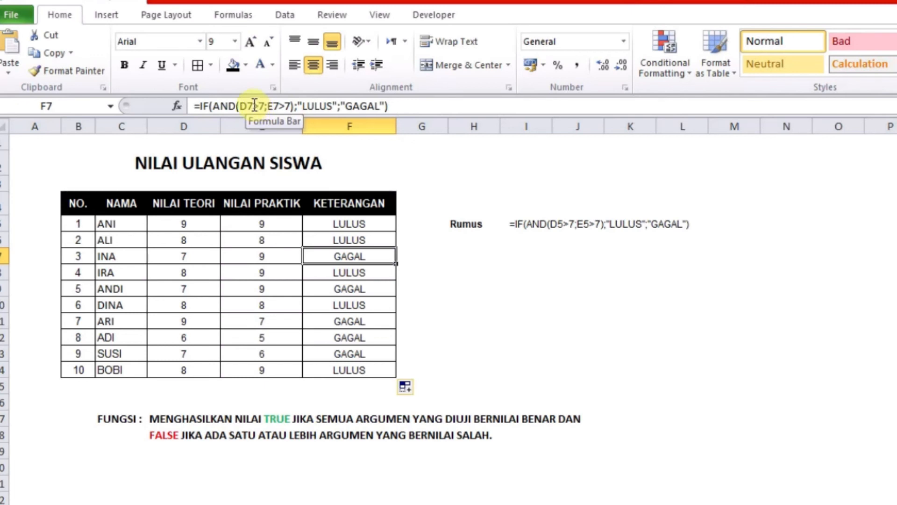
click(260, 261)
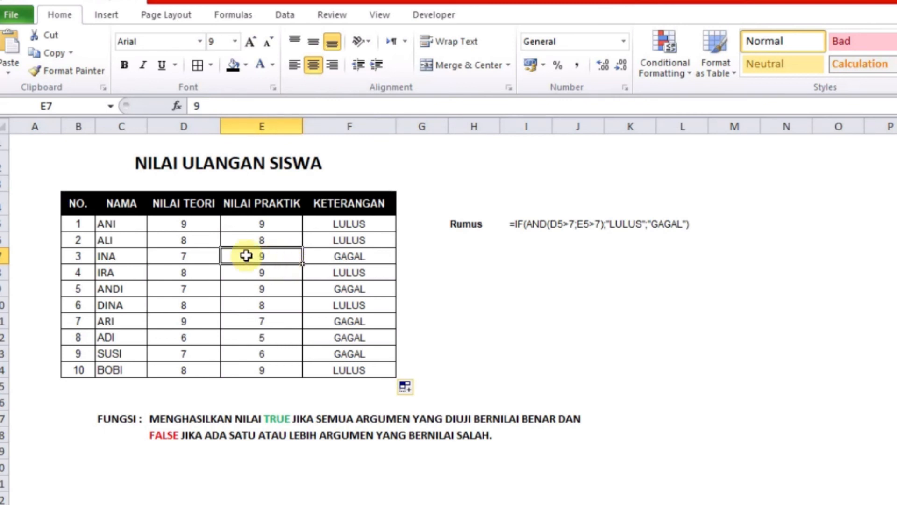
Step: Set the NILAI TEORI condition in the F7 formula to D7>6, with the NILAI PRAKTIK condition at E7>7
click(351, 255)
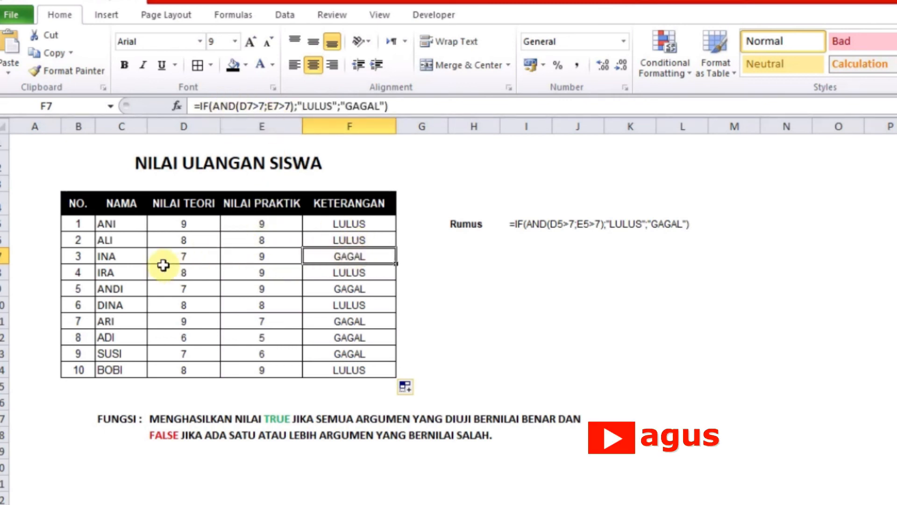
click(262, 106)
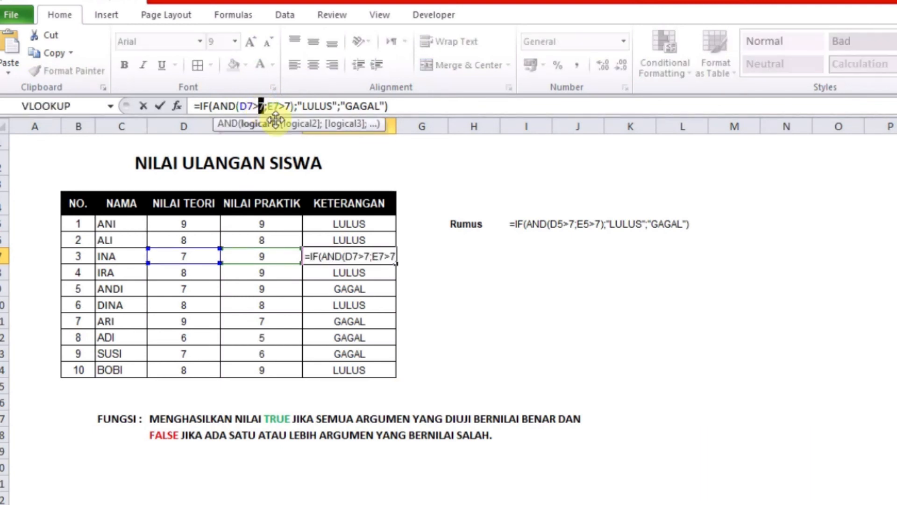
text(6)
double_click(287, 106)
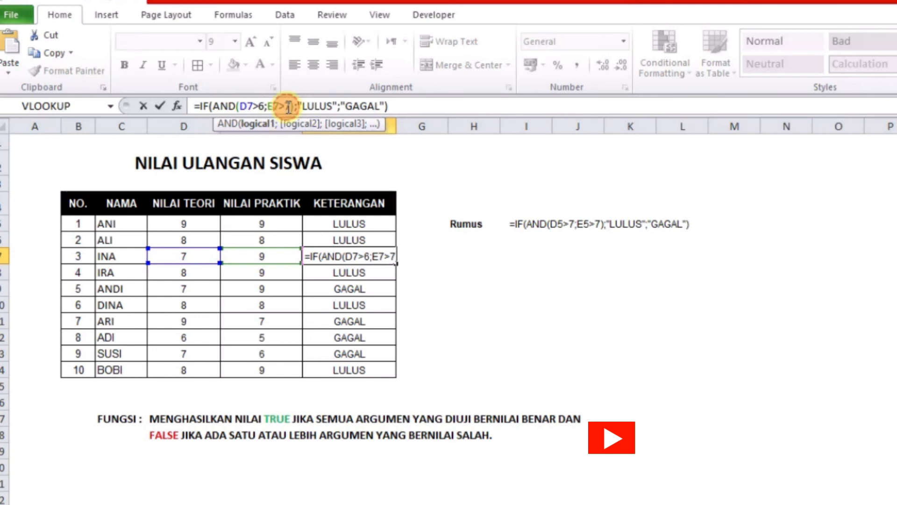
text(6)
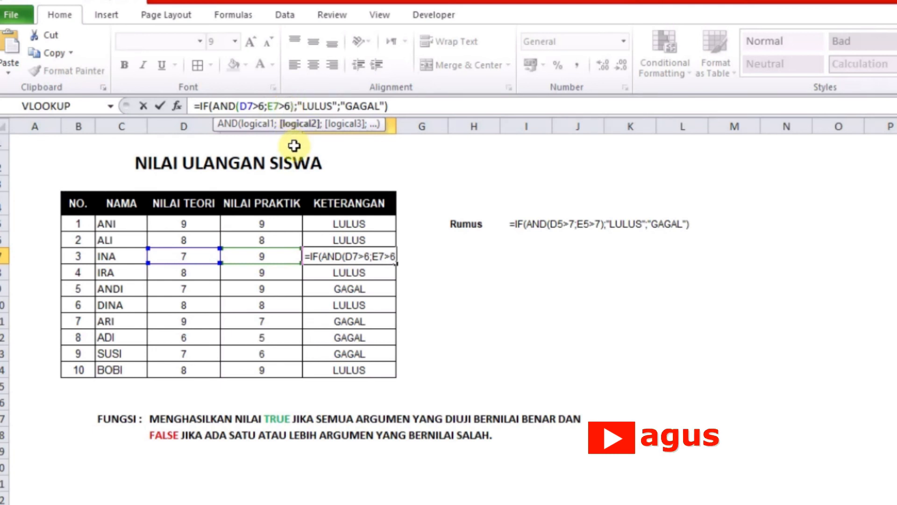
key(BackSpace)
text(7)
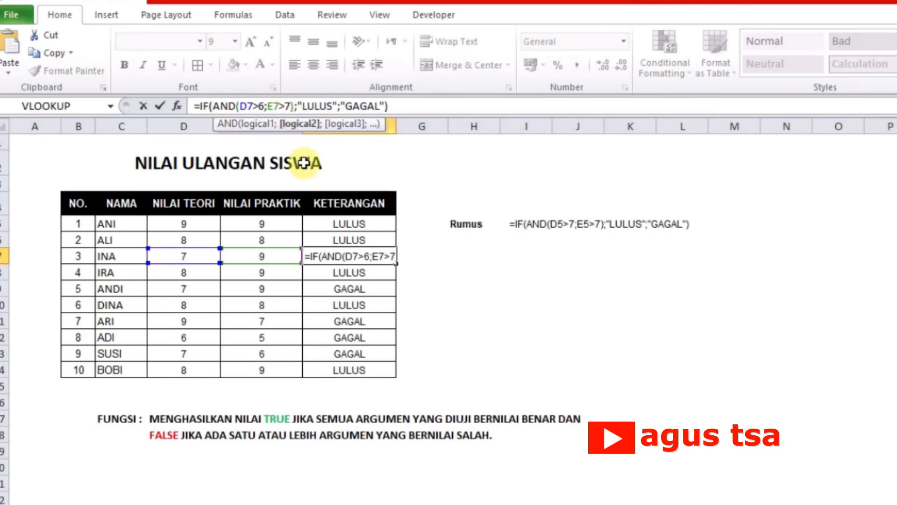
key(Return)
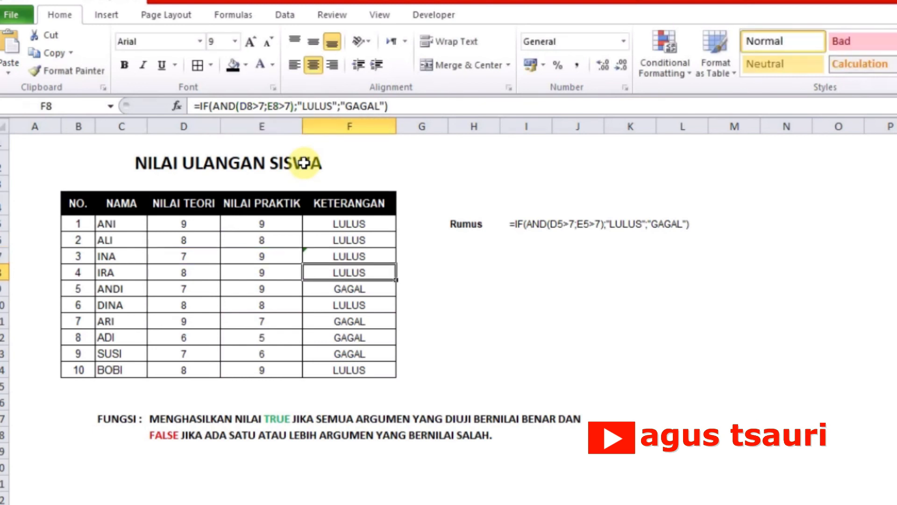
Step: Restore the NILAI TEORI condition in the F7 formula to D7>7
click(372, 257)
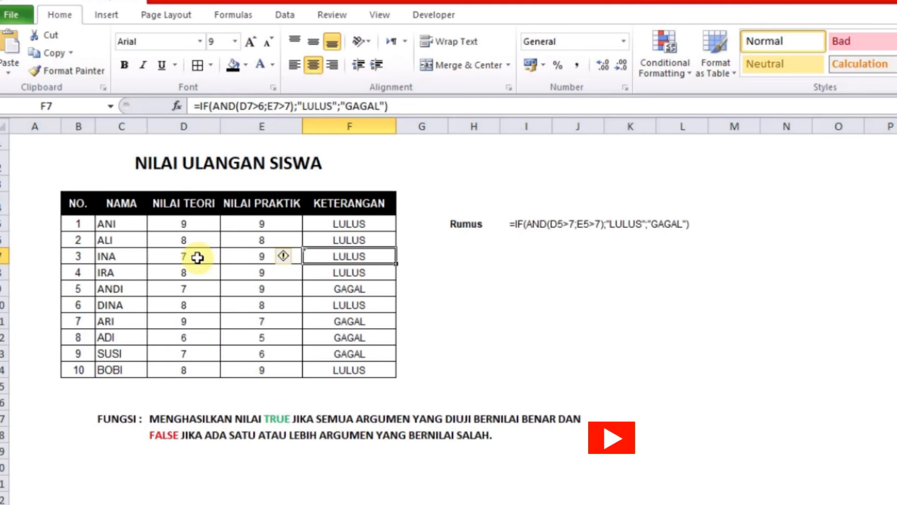
click(262, 107)
drag(260, 106, 270, 115)
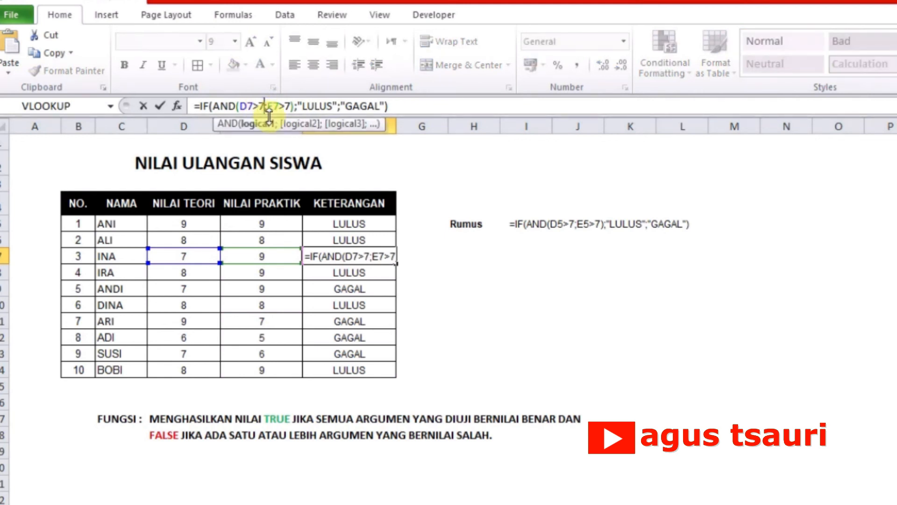
key(Return)
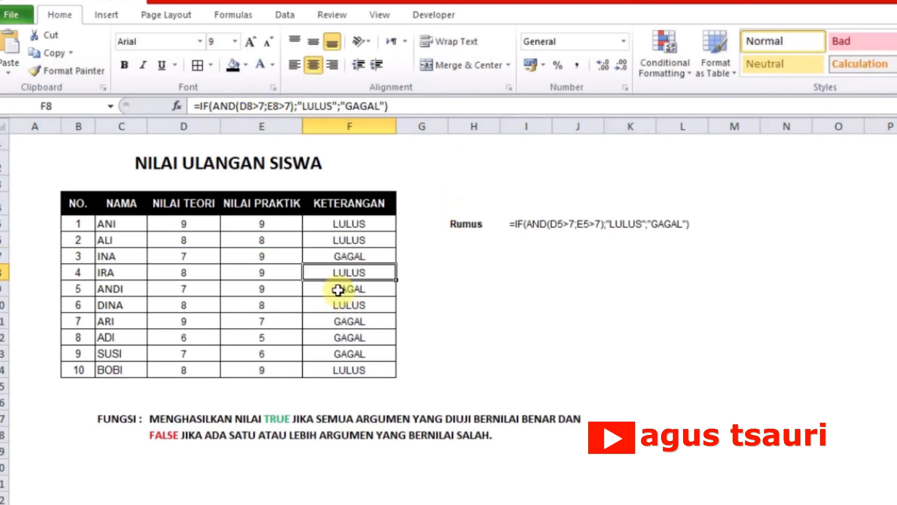
Step: Examine the KETERANGAN formulas in F9 and F12, and compare F12 with the scores in D12 and E12
click(394, 290)
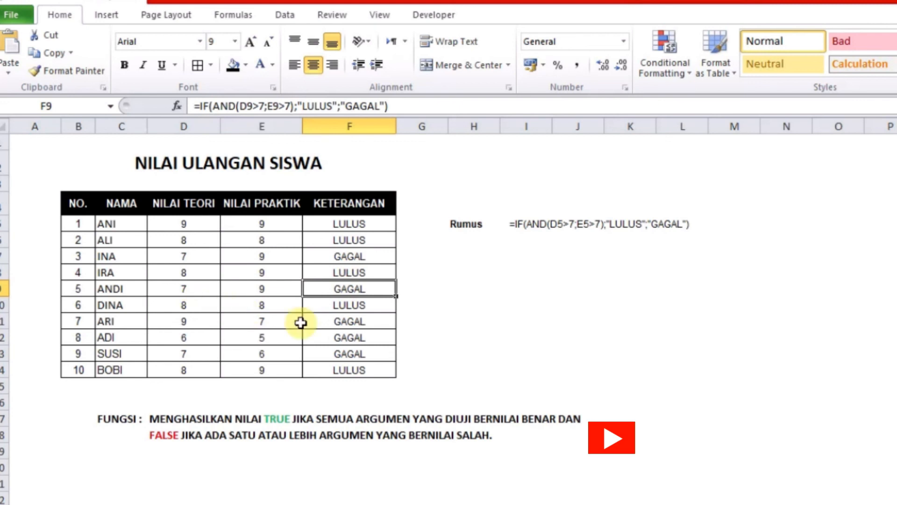
click(334, 337)
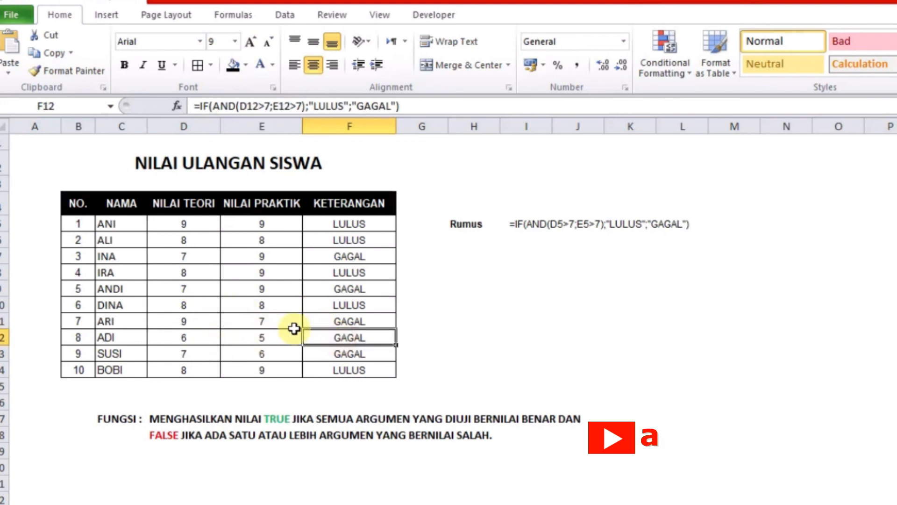
click(186, 338)
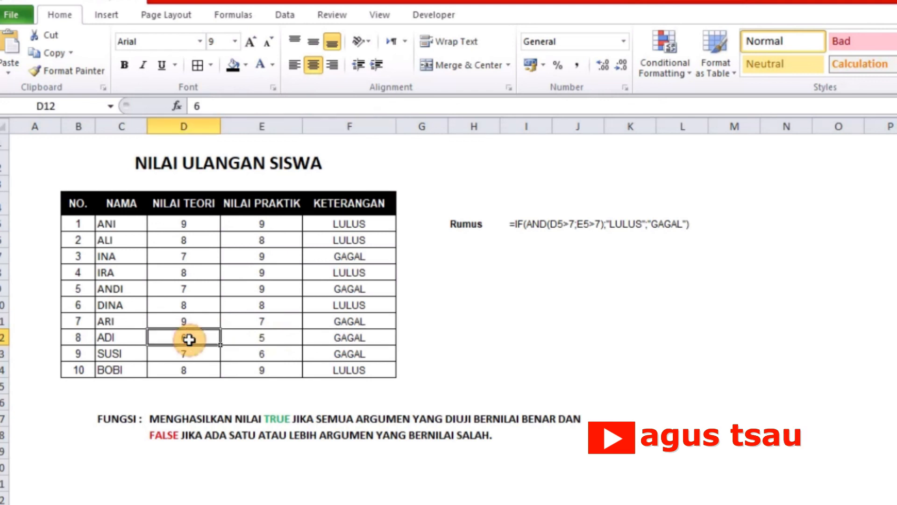
click(327, 332)
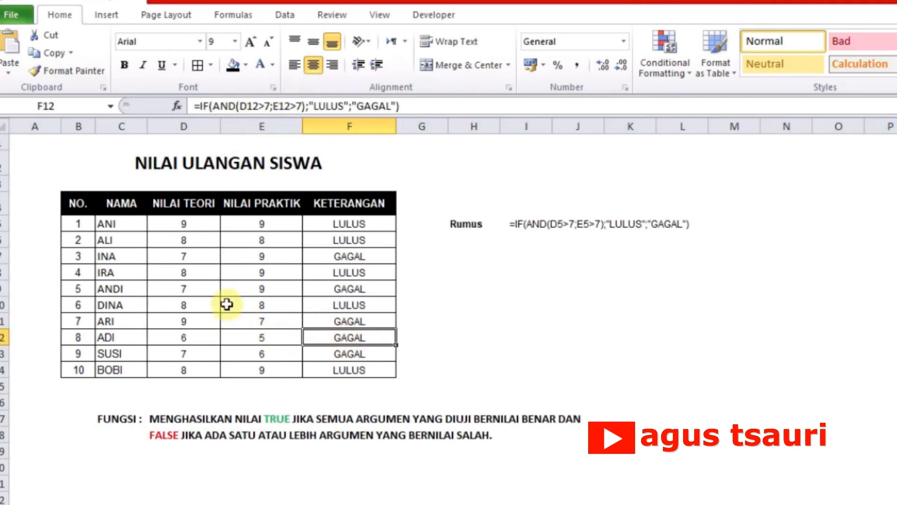
click(208, 336)
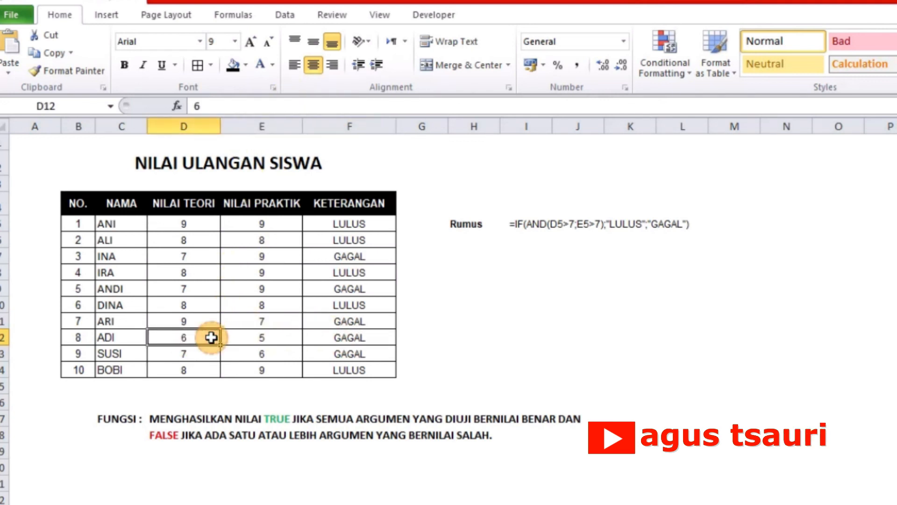
click(275, 337)
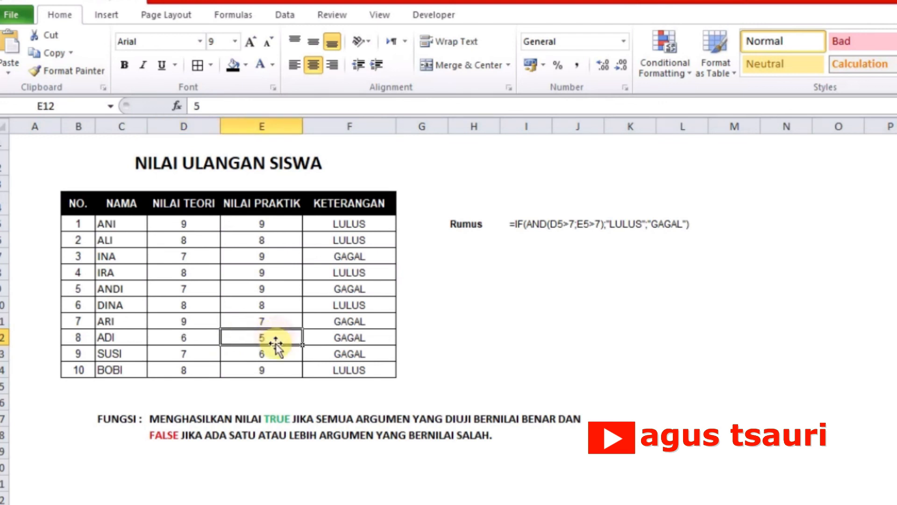
click(568, 355)
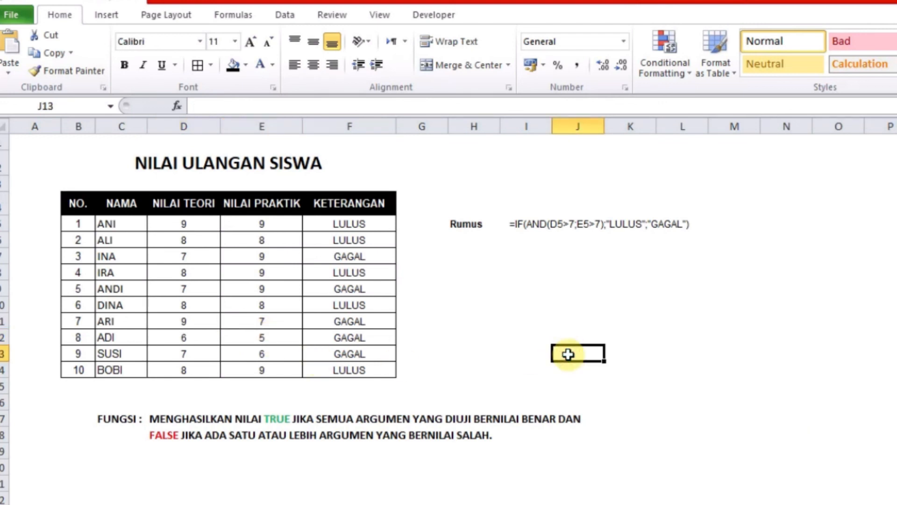